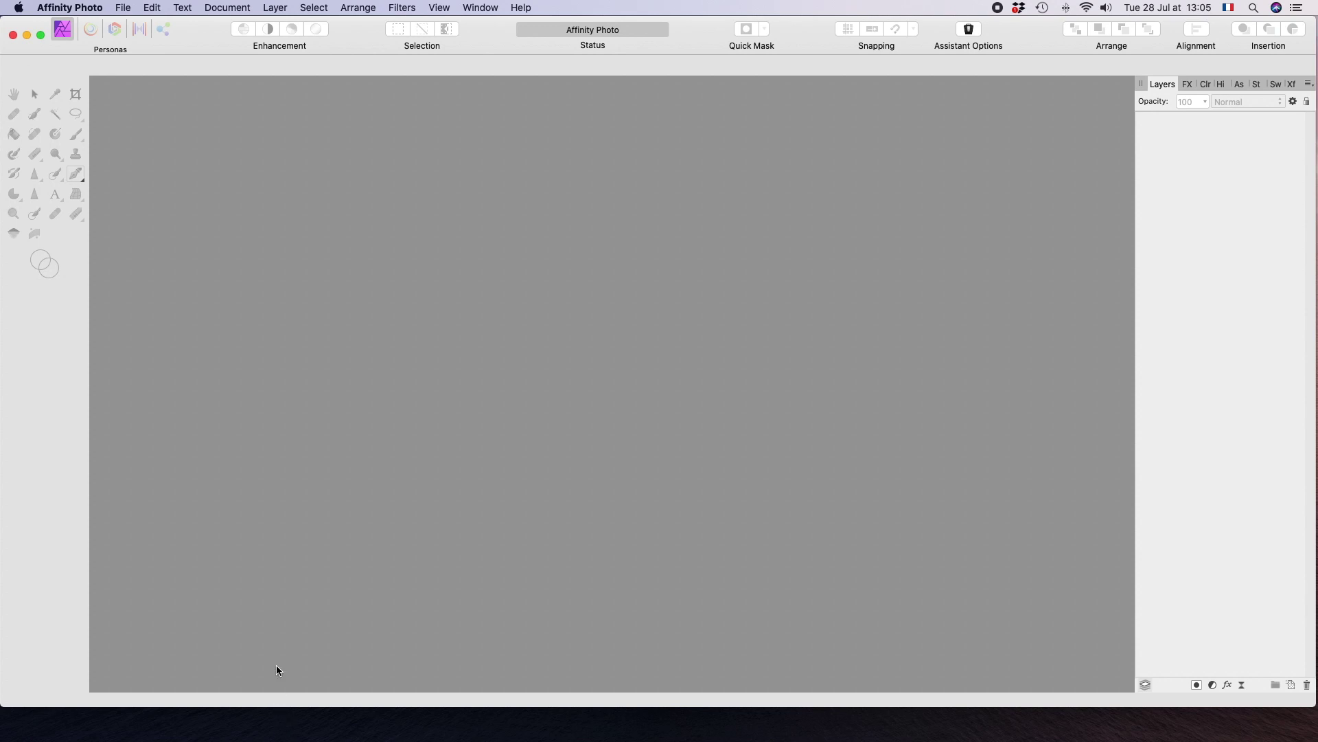
# Create a new document from the FHD 1080p web preset, 1920 × 1080 px at 72 DPI
pyautogui.click(123, 8)
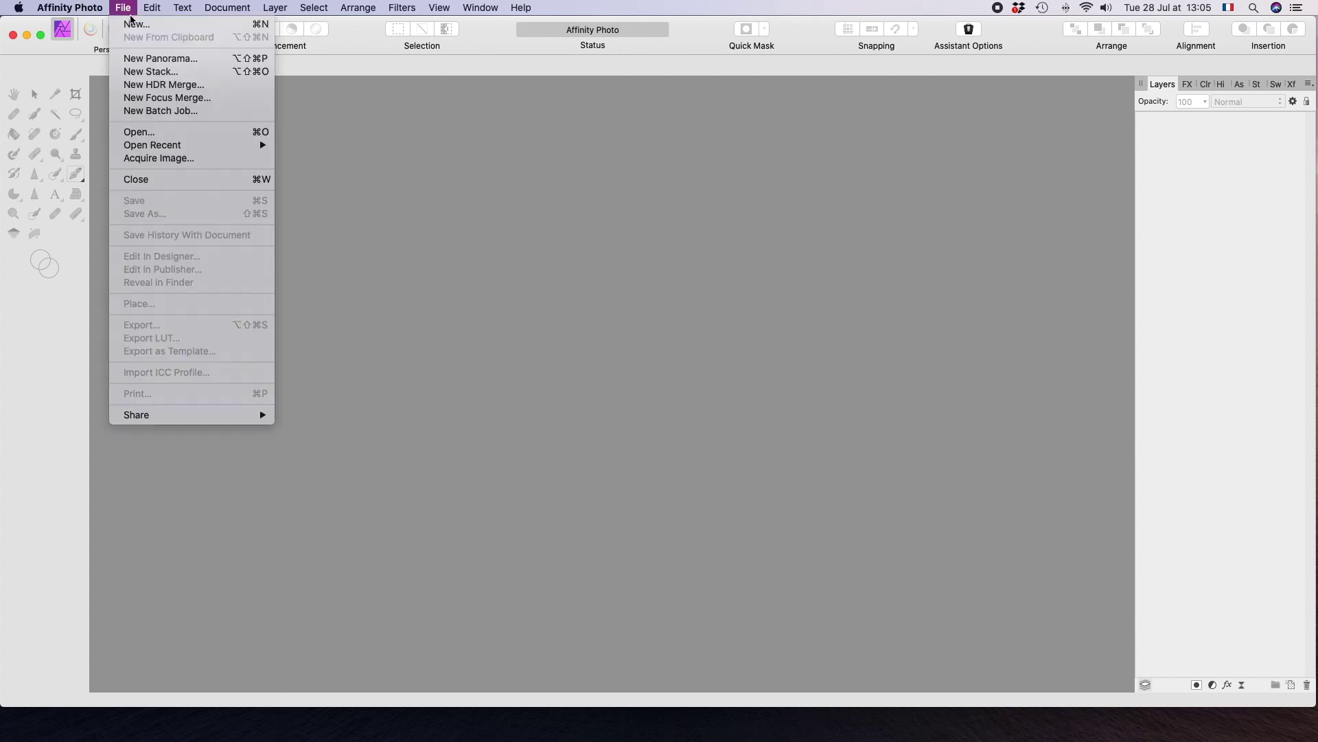
pyautogui.click(134, 26)
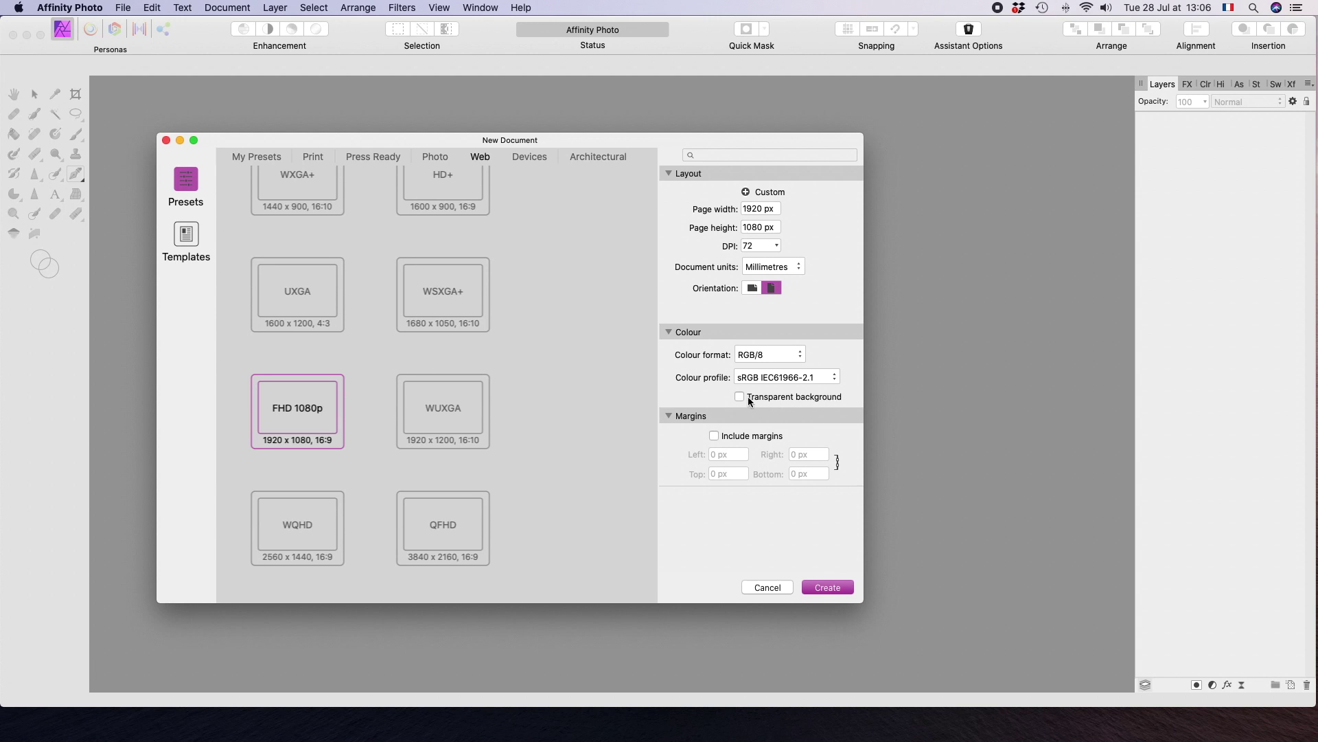
pyautogui.click(823, 589)
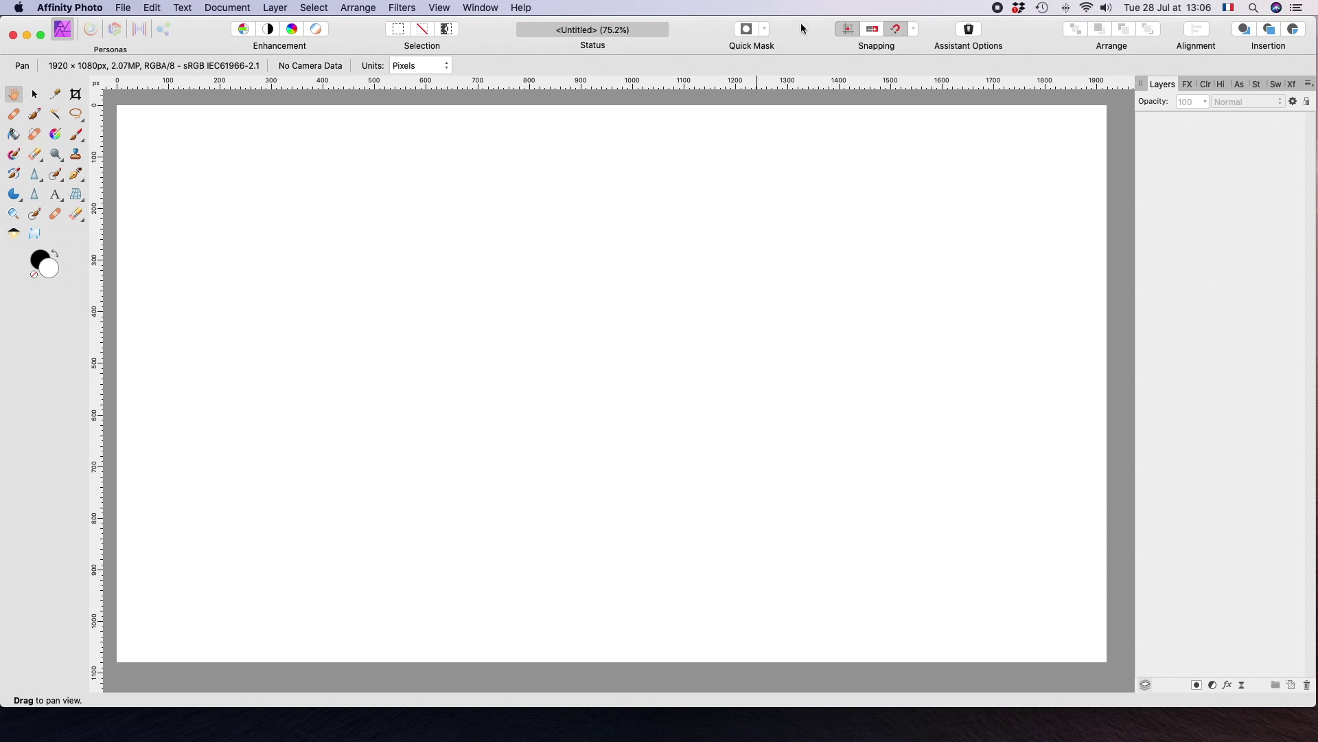
# Review the snapping options, including guides, spread, margin and object bounding boxes
pyautogui.click(915, 32)
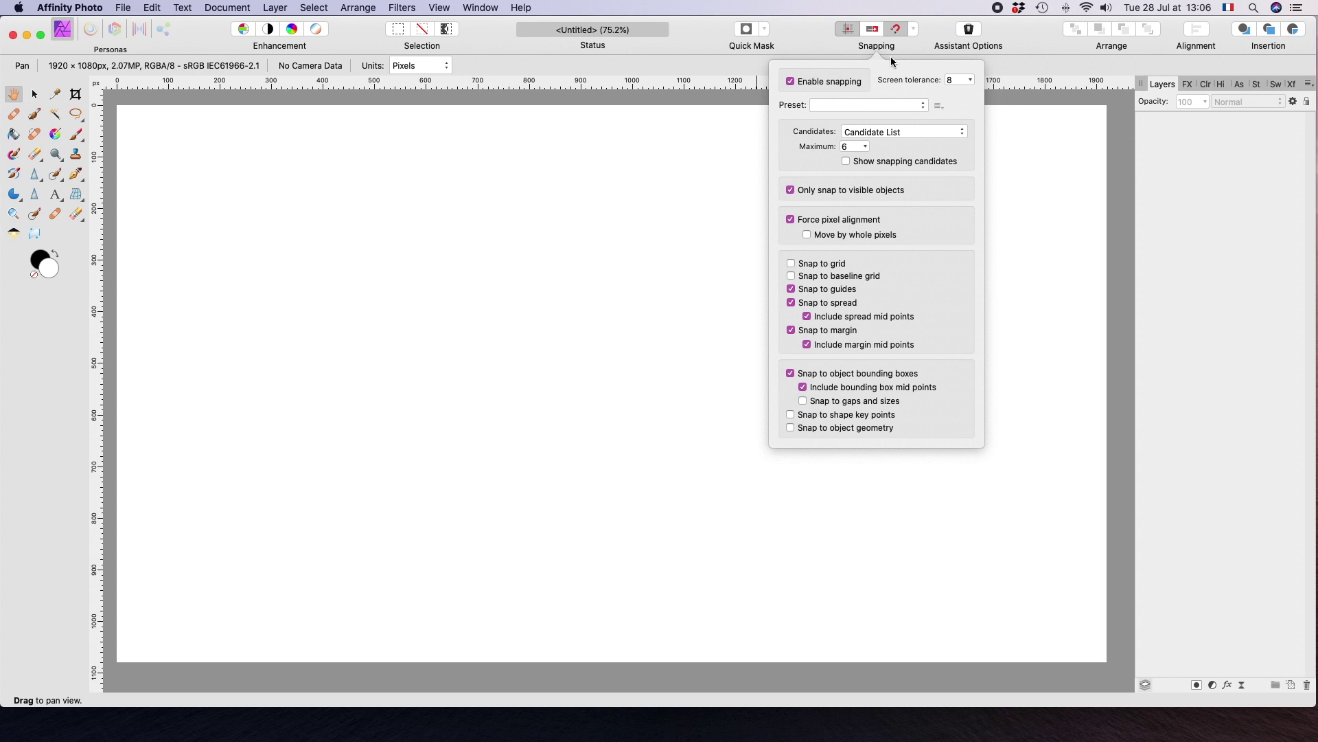
pyautogui.click(1027, 185)
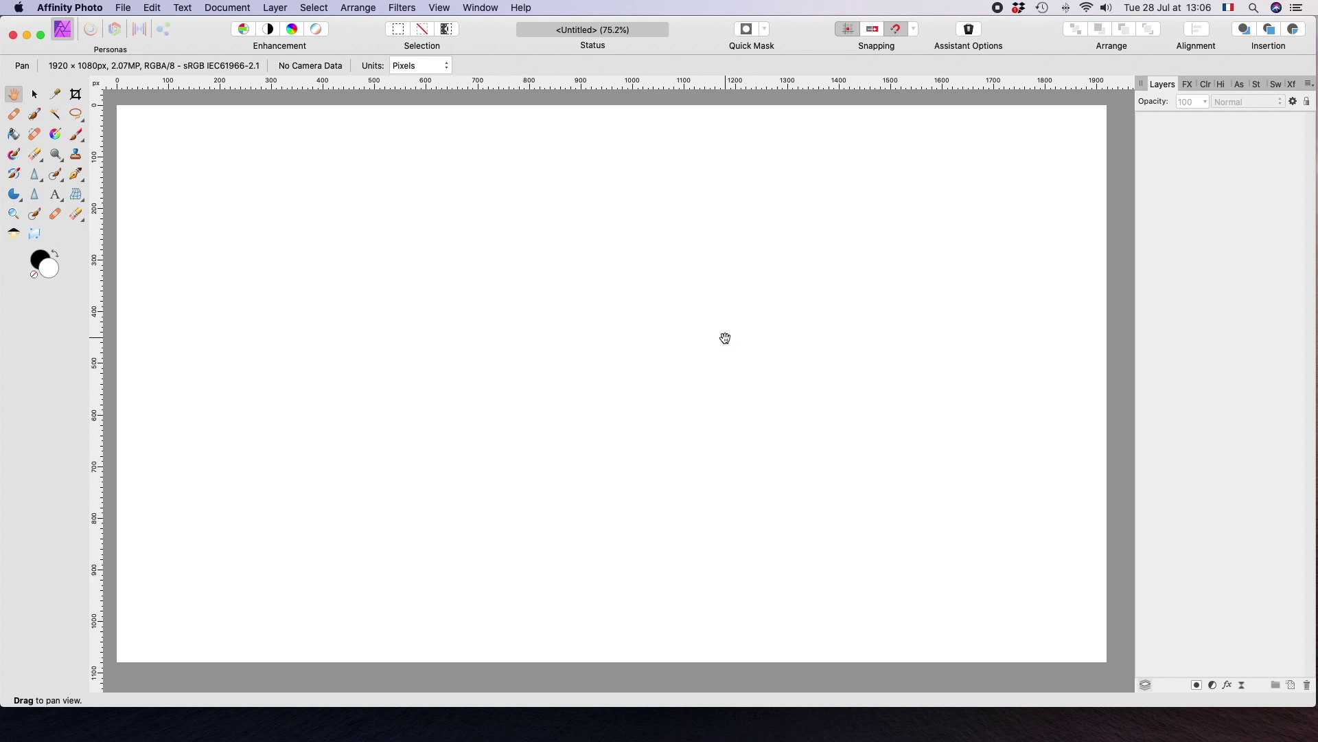
pyautogui.click(915, 30)
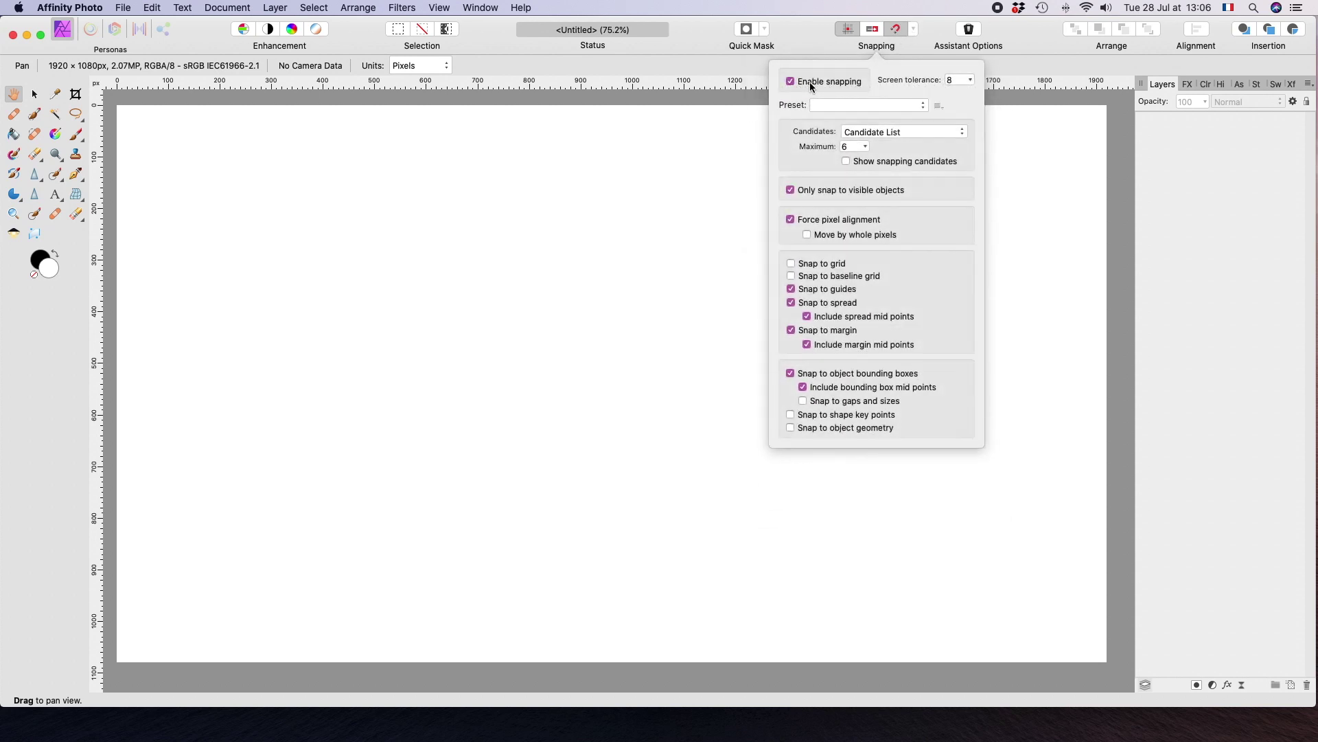
pyautogui.click(1018, 276)
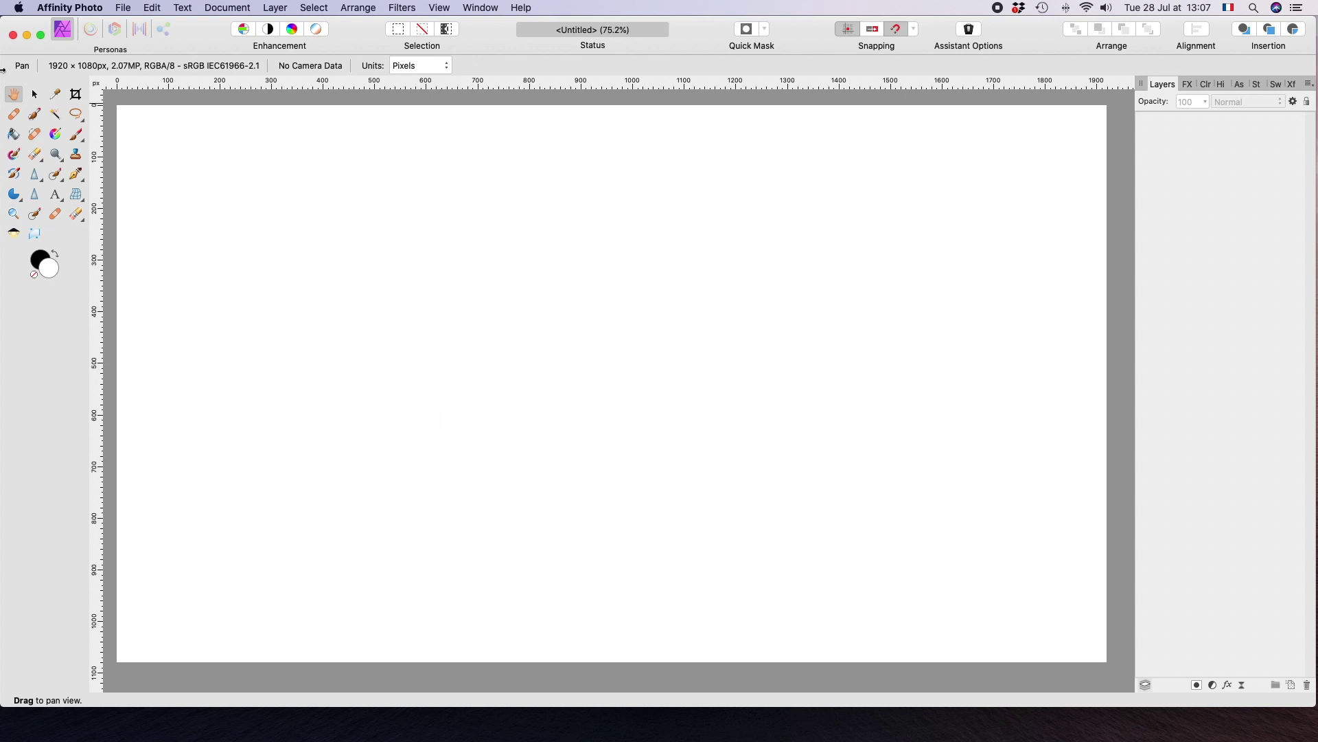
# Draw a circular pie shape about 505 px across near the middle of the page with the Pie Tool
pyautogui.click(16, 198)
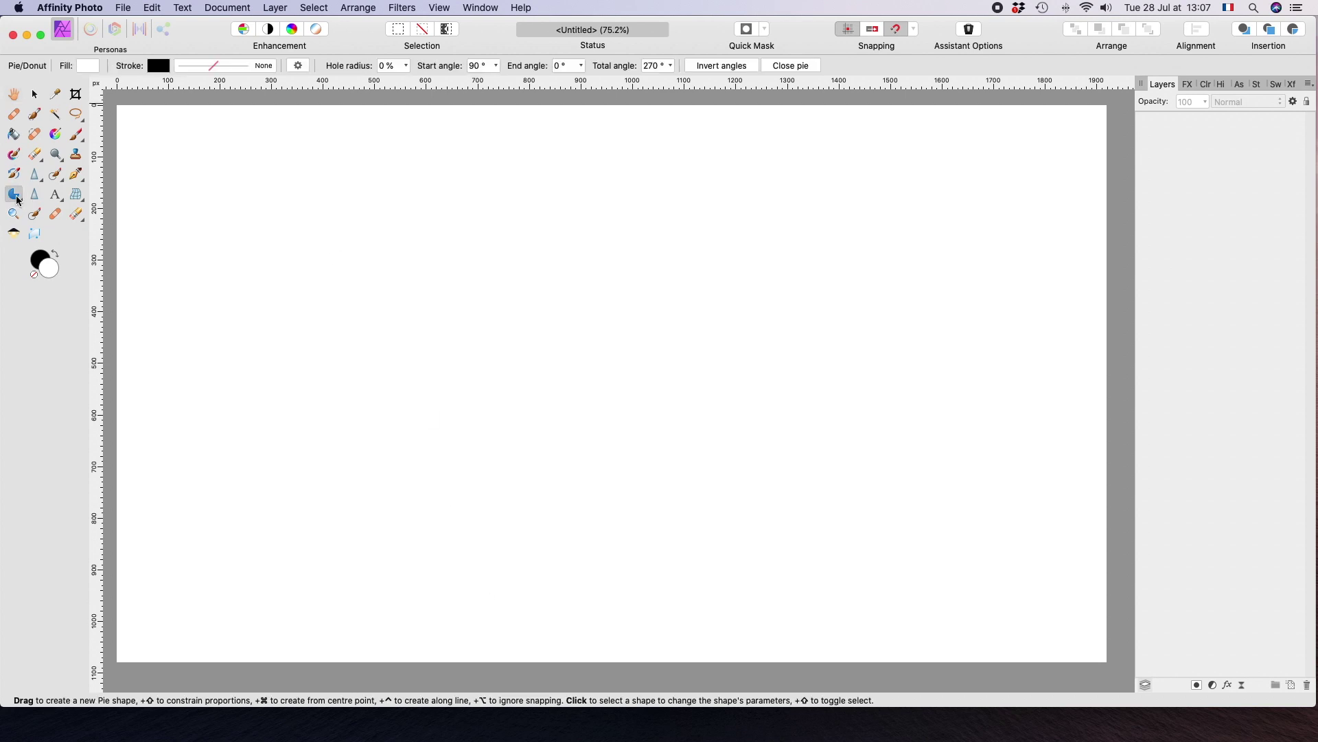
pyautogui.click(18, 201)
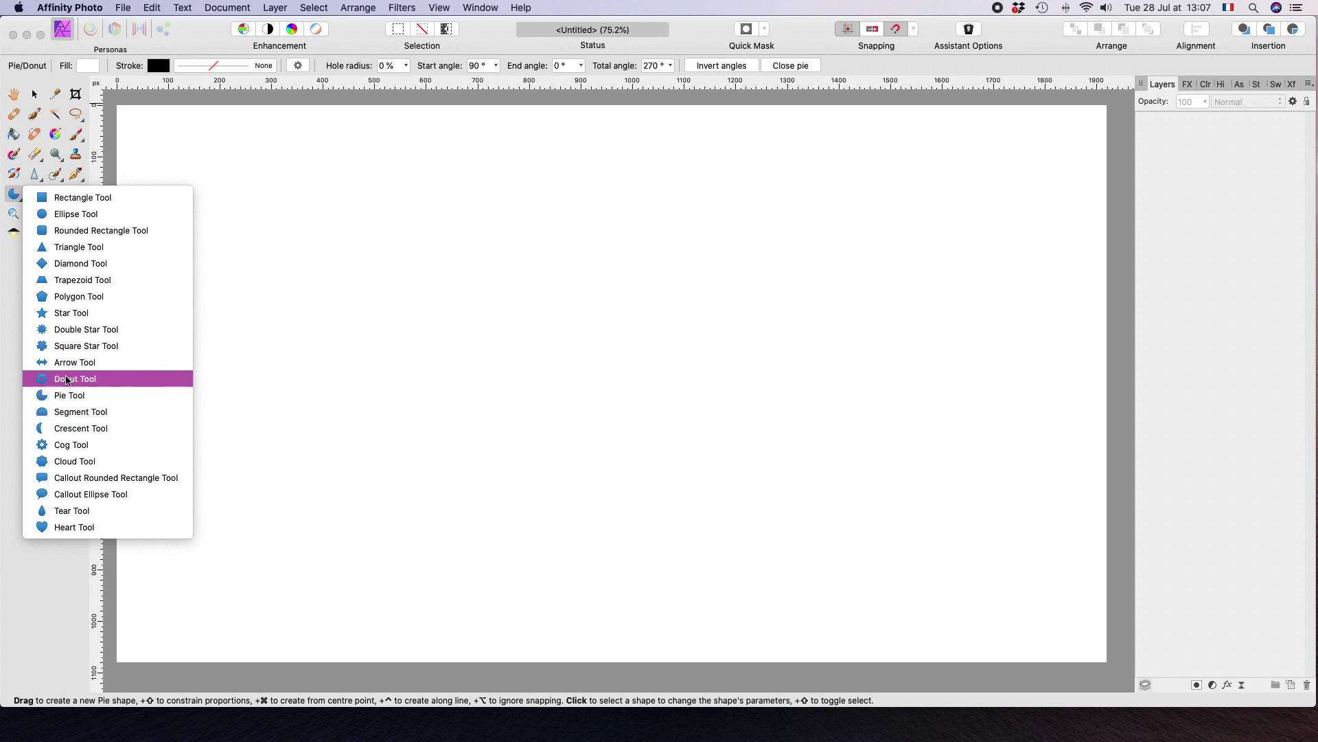
pyautogui.click(66, 396)
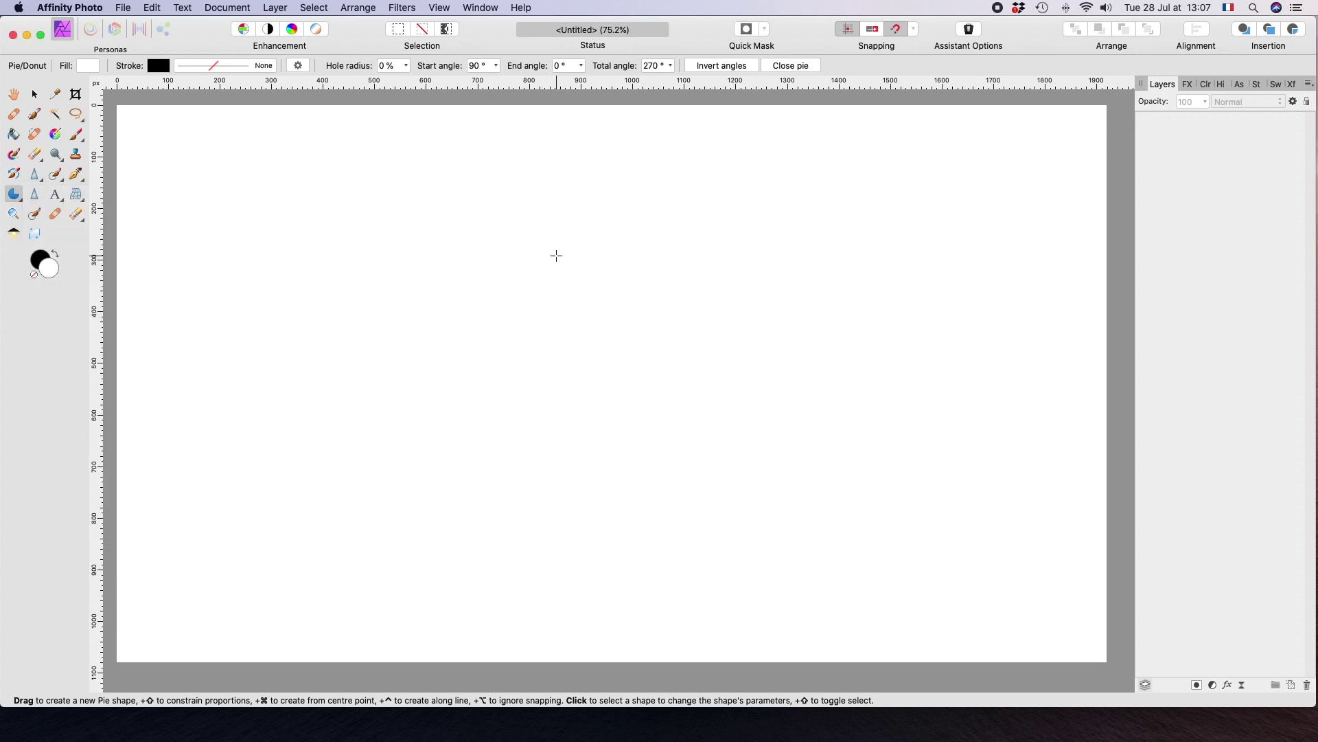
pyautogui.moveTo(556, 255); pyautogui.dragTo(695, 640)
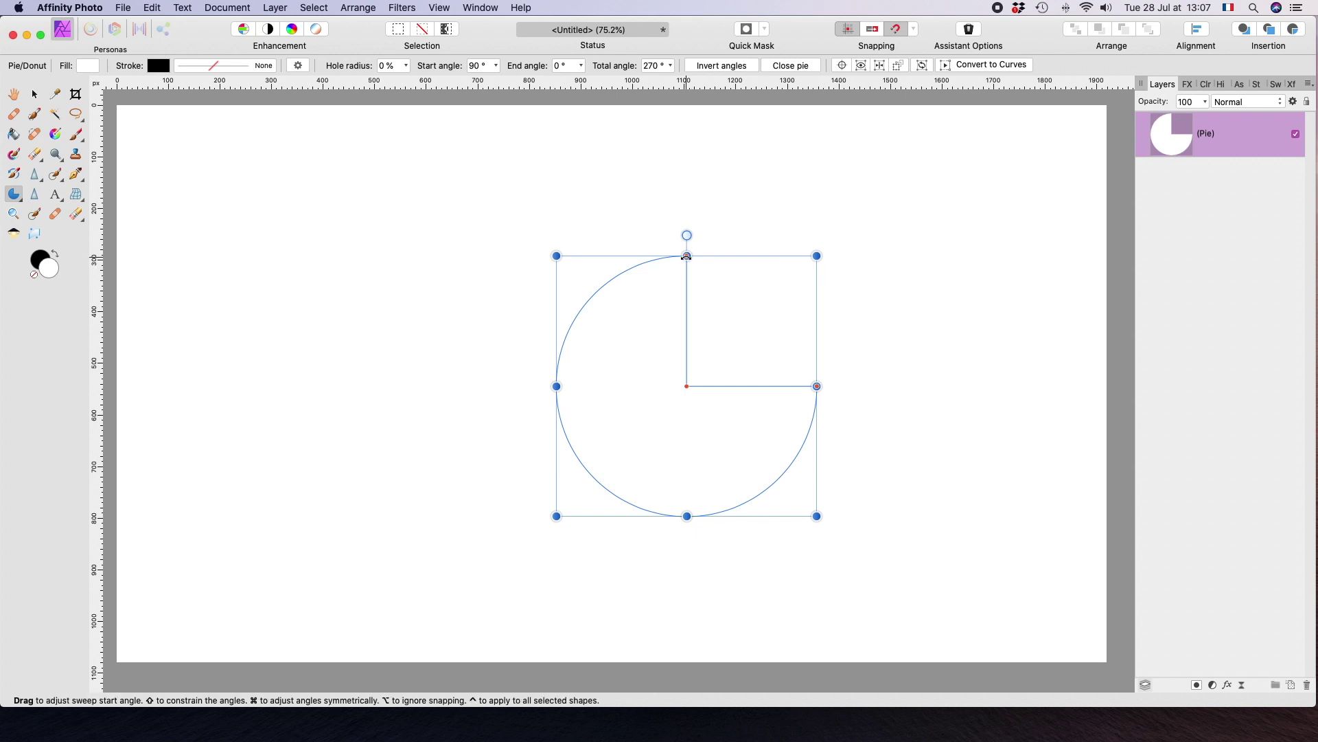
# Adjust the pie's start angle to 24° and end angle to 343°, and fill the shape with red
pyautogui.moveTo(685, 256); pyautogui.dragTo(756, 355)
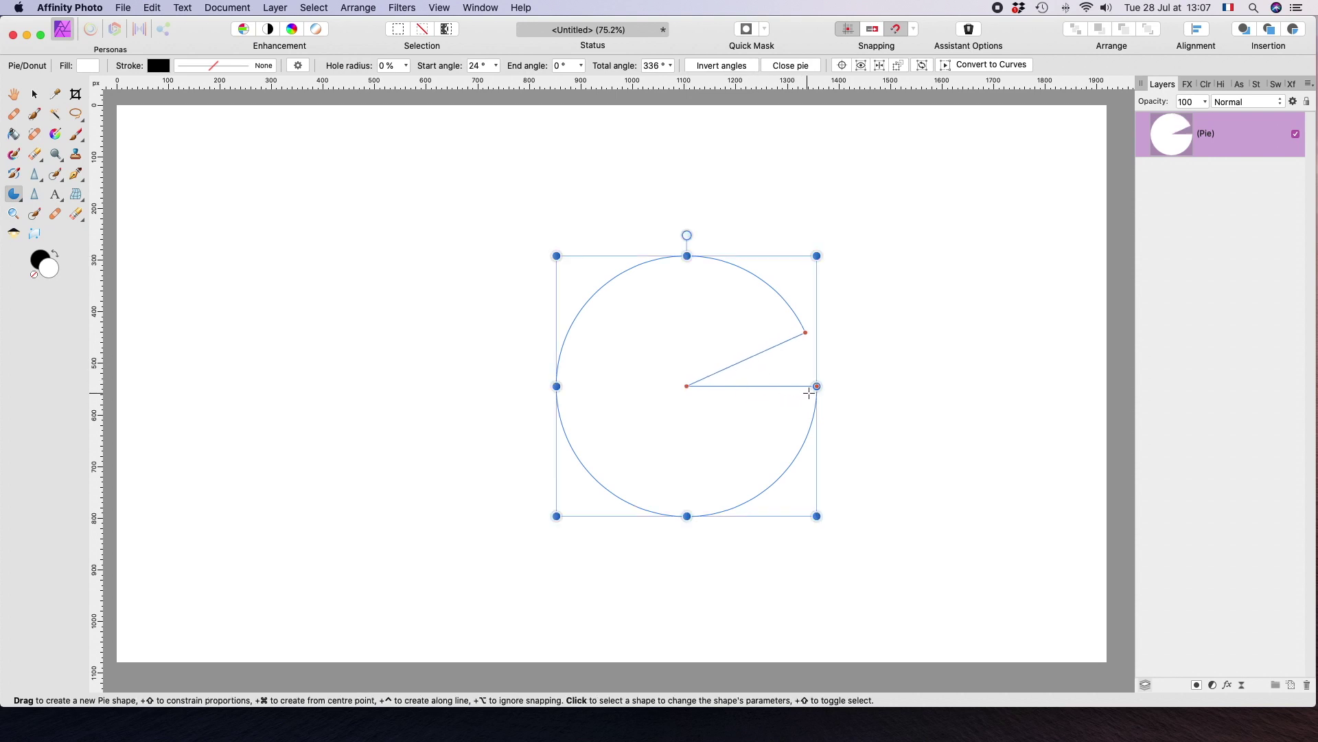
pyautogui.moveTo(816, 387); pyautogui.dragTo(801, 420)
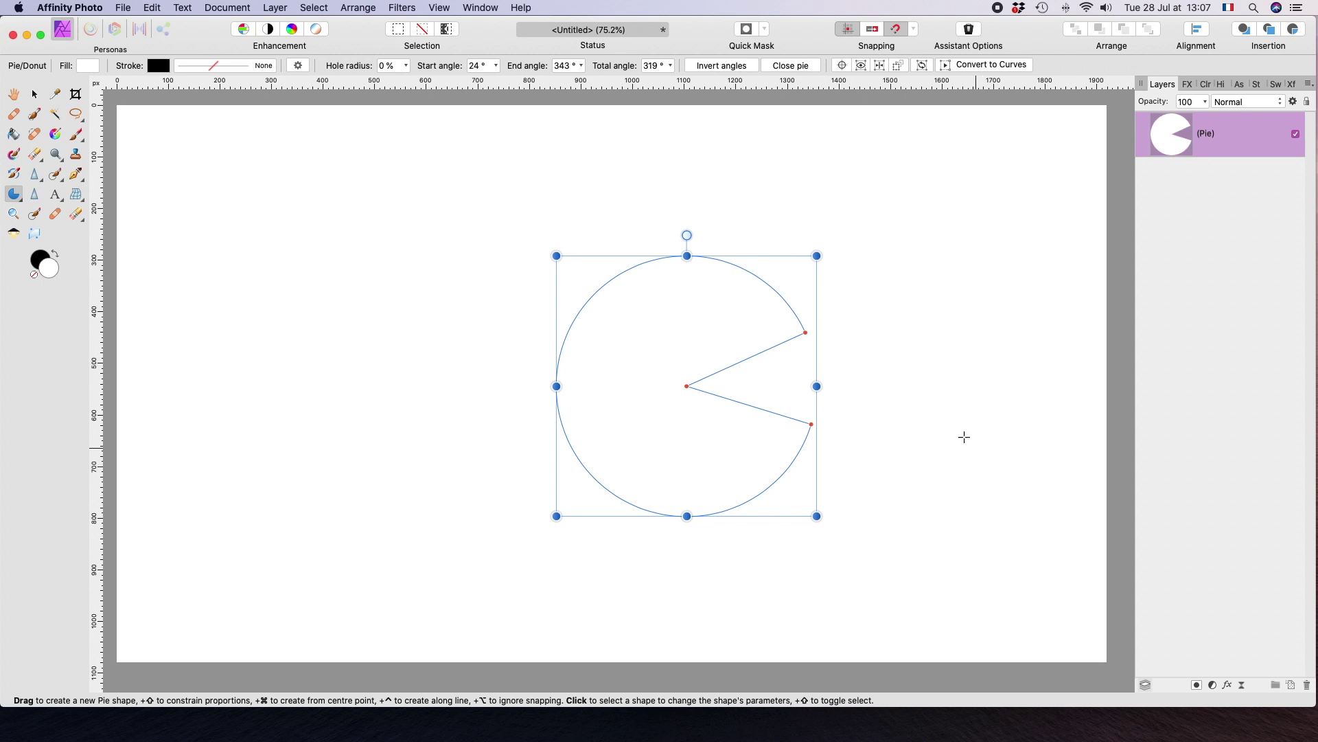
pyautogui.click(938, 427)
pyautogui.press('super+z')
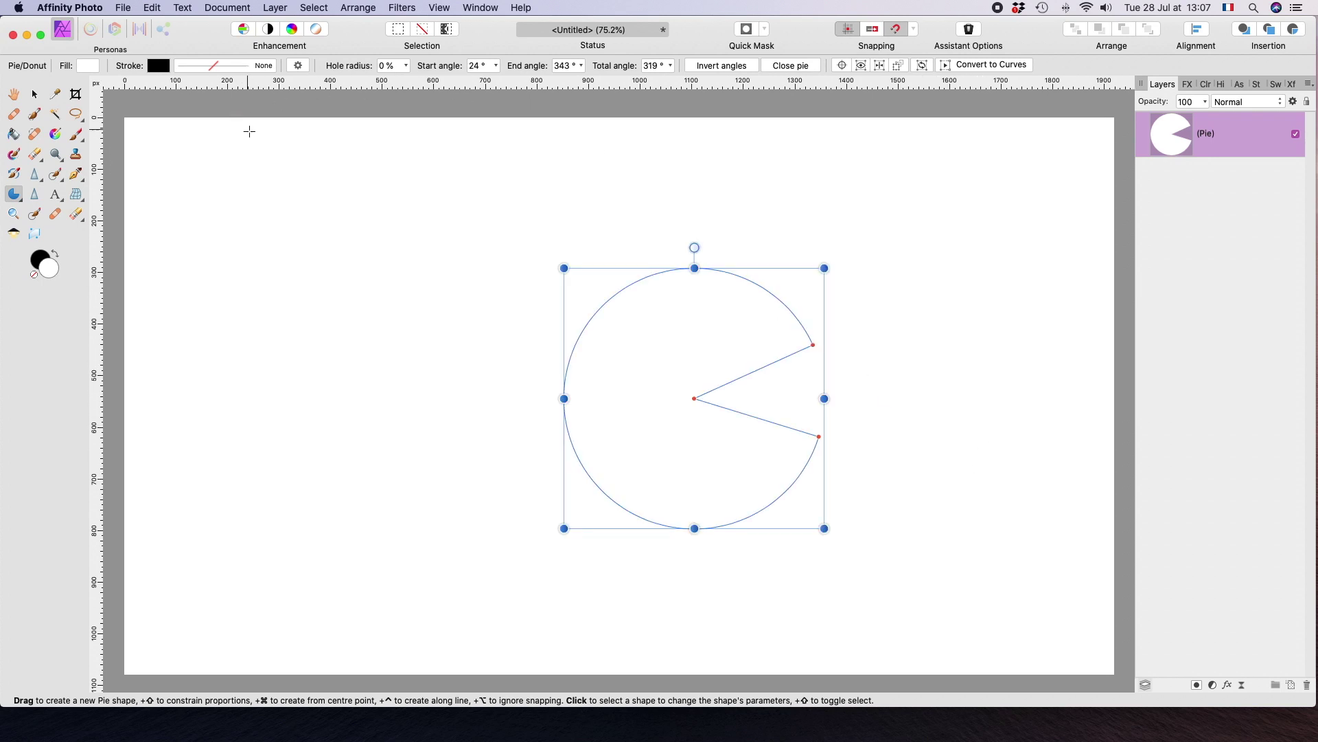
pyautogui.click(88, 66)
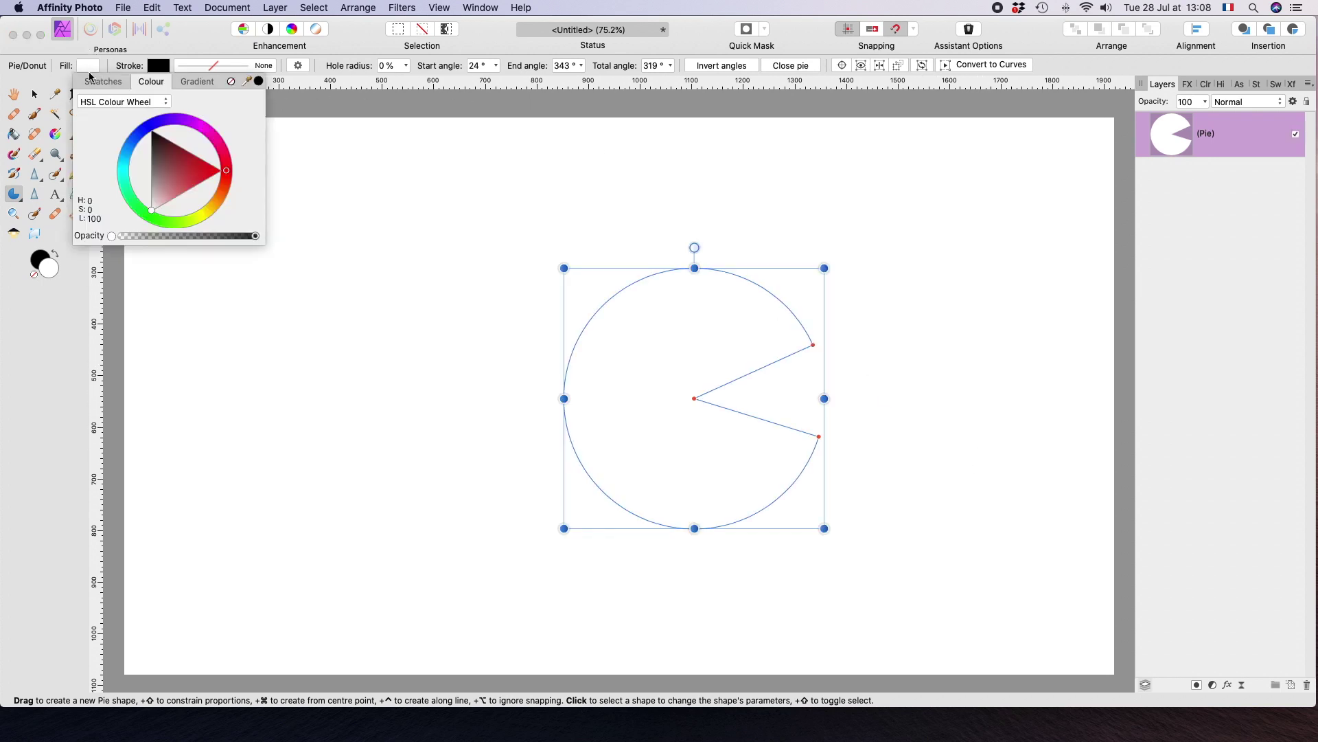
pyautogui.click(203, 172)
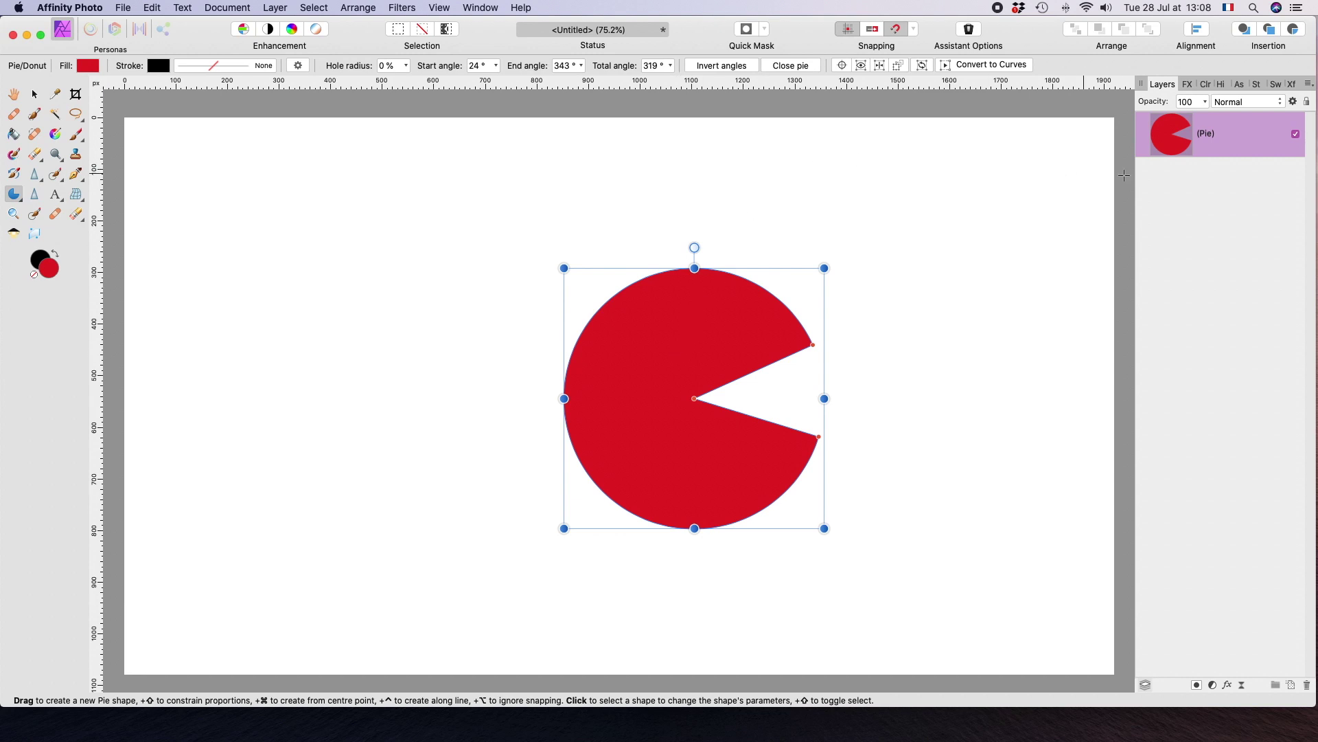
# Duplicate the red pie layer and flip the copy horizontally
pyautogui.rightClick(1233, 138)
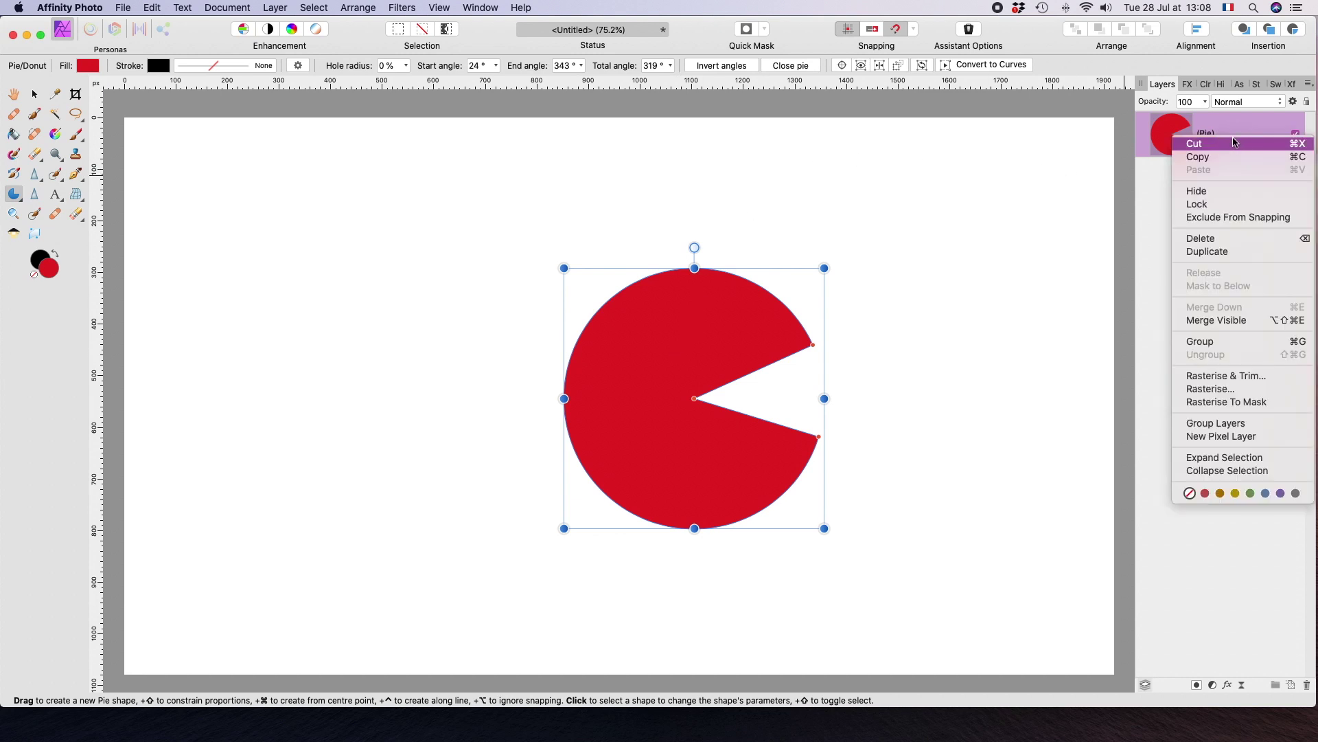
pyautogui.click(1207, 252)
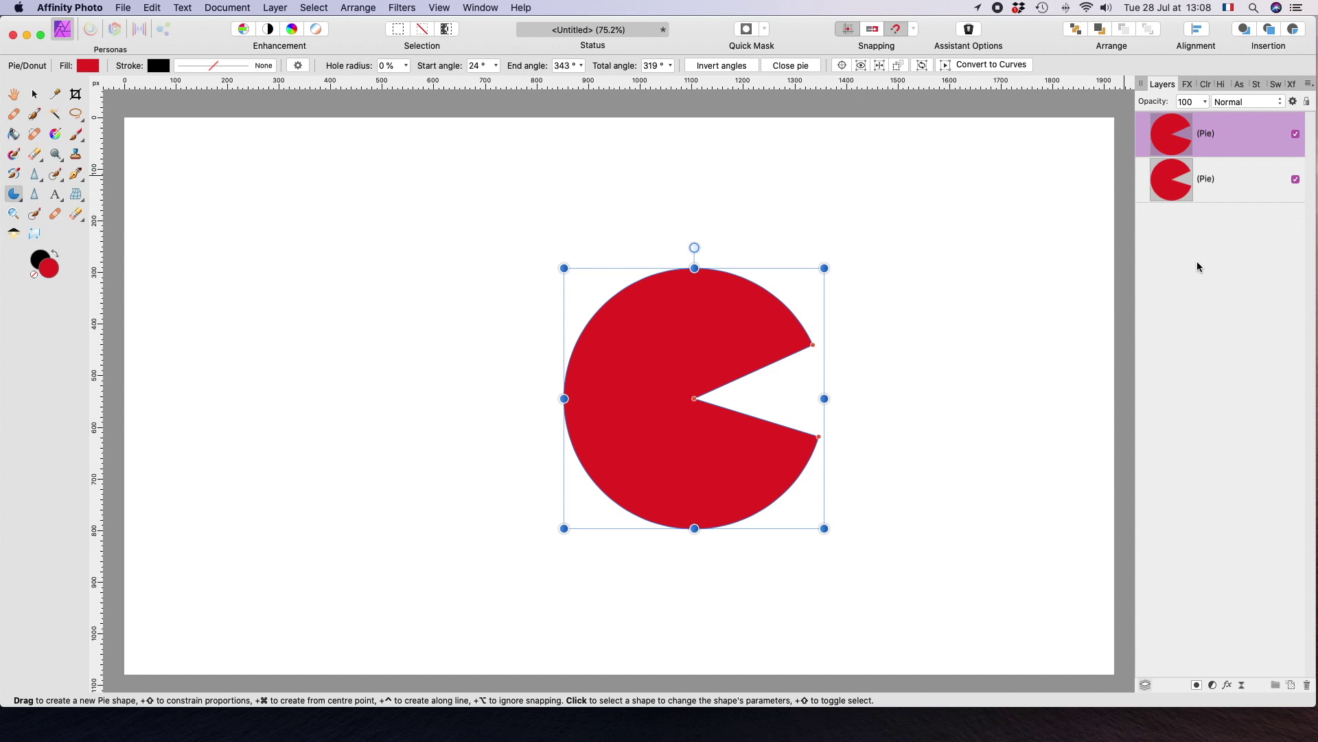
pyautogui.click(358, 9)
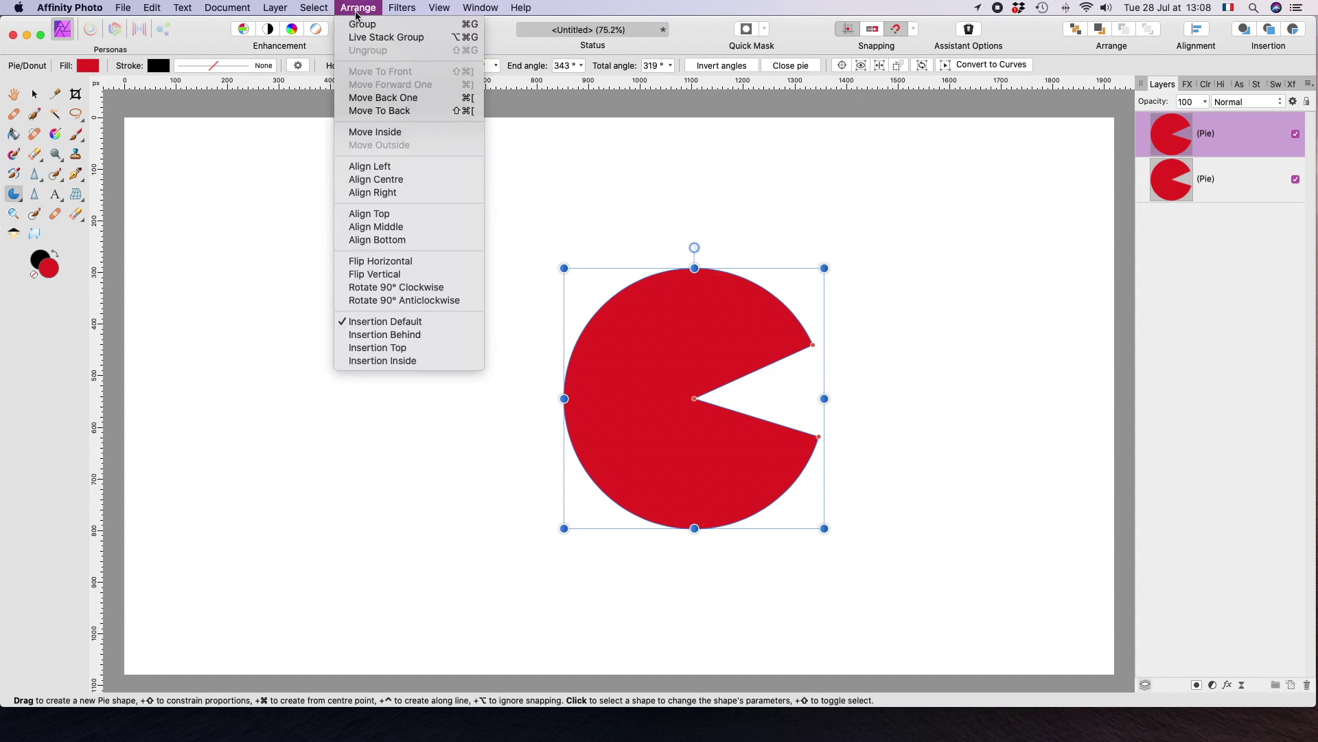
pyautogui.click(382, 263)
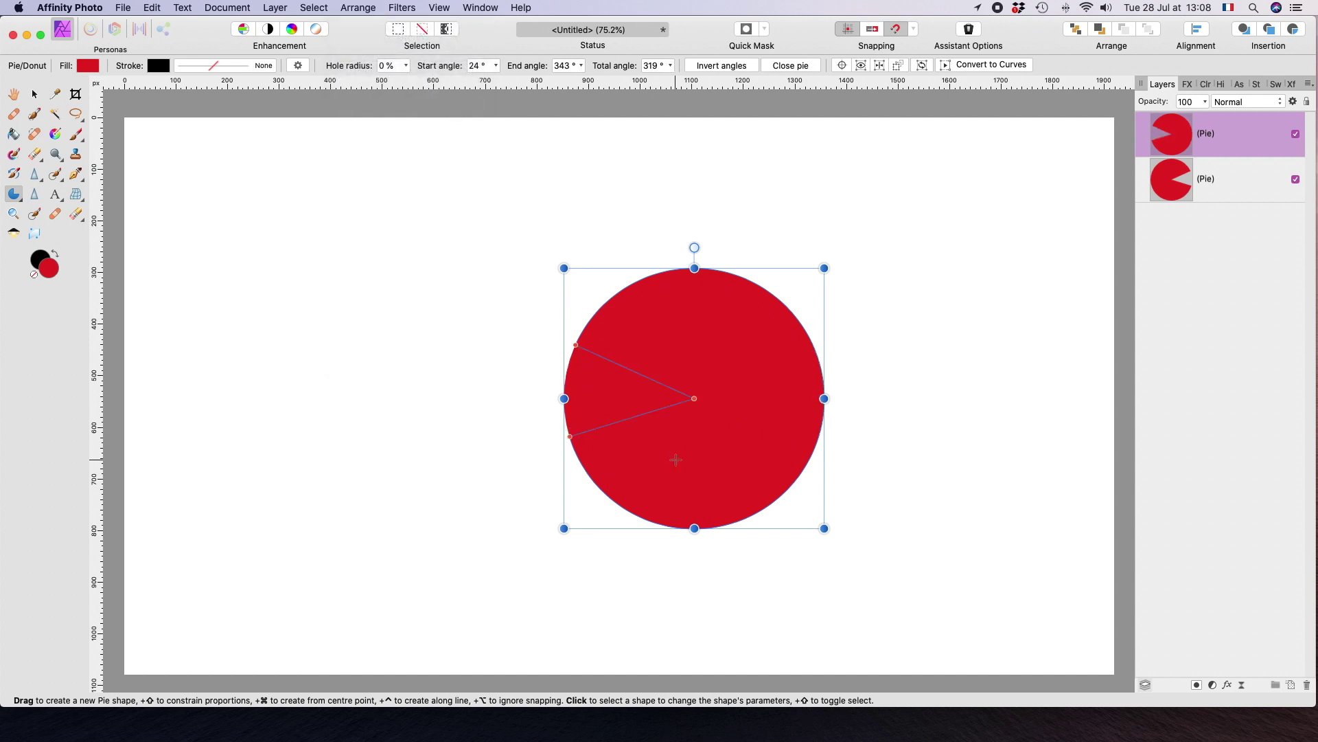
# Move the flipped pie about 255 px to the left so it partly overlaps the original, and group both pies
pyautogui.press('v')
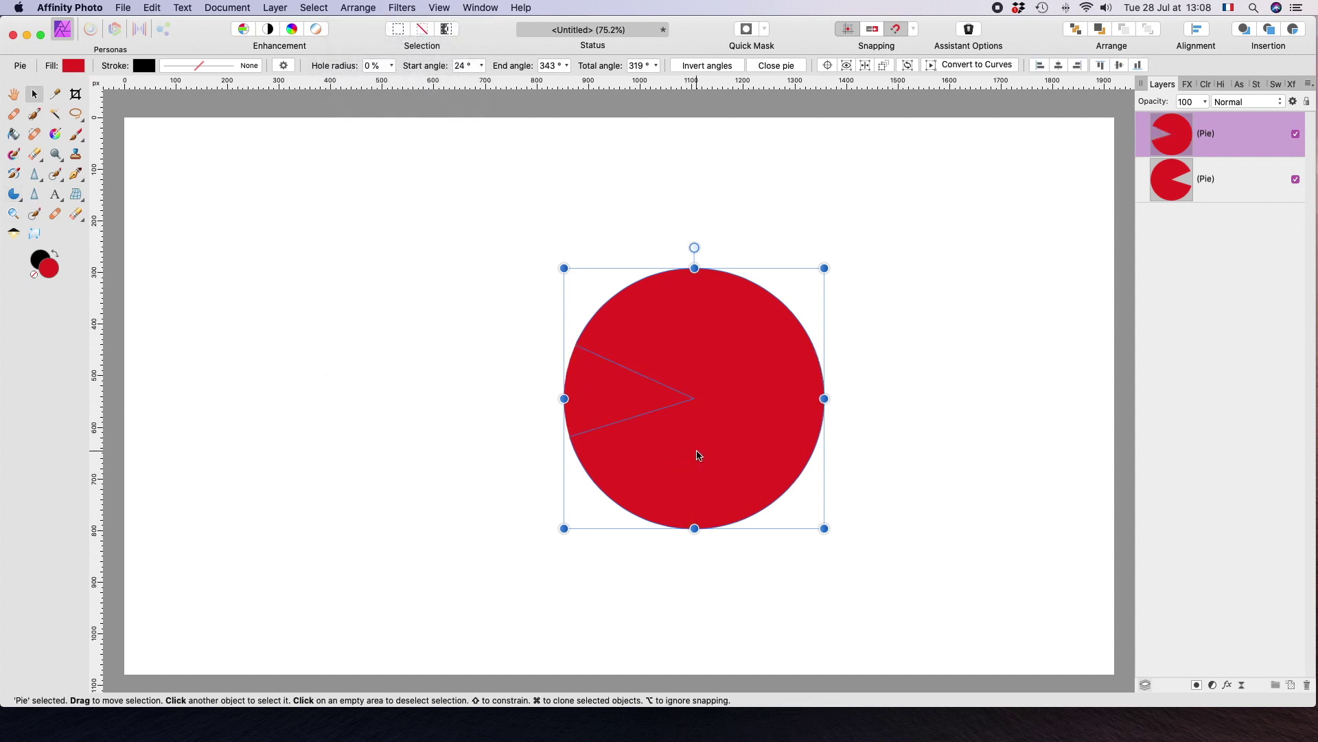
pyautogui.moveTo(698, 456); pyautogui.dragTo(566, 455)
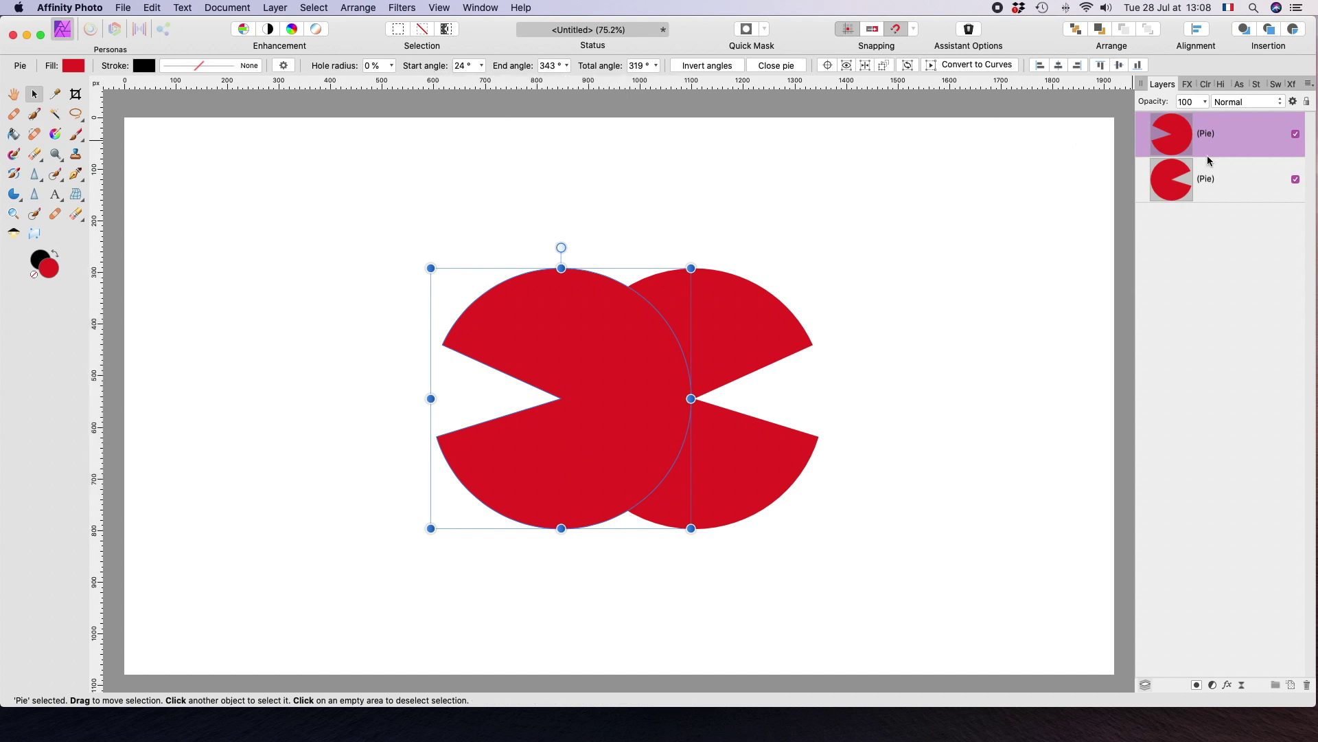
pyautogui.click(1242, 193)
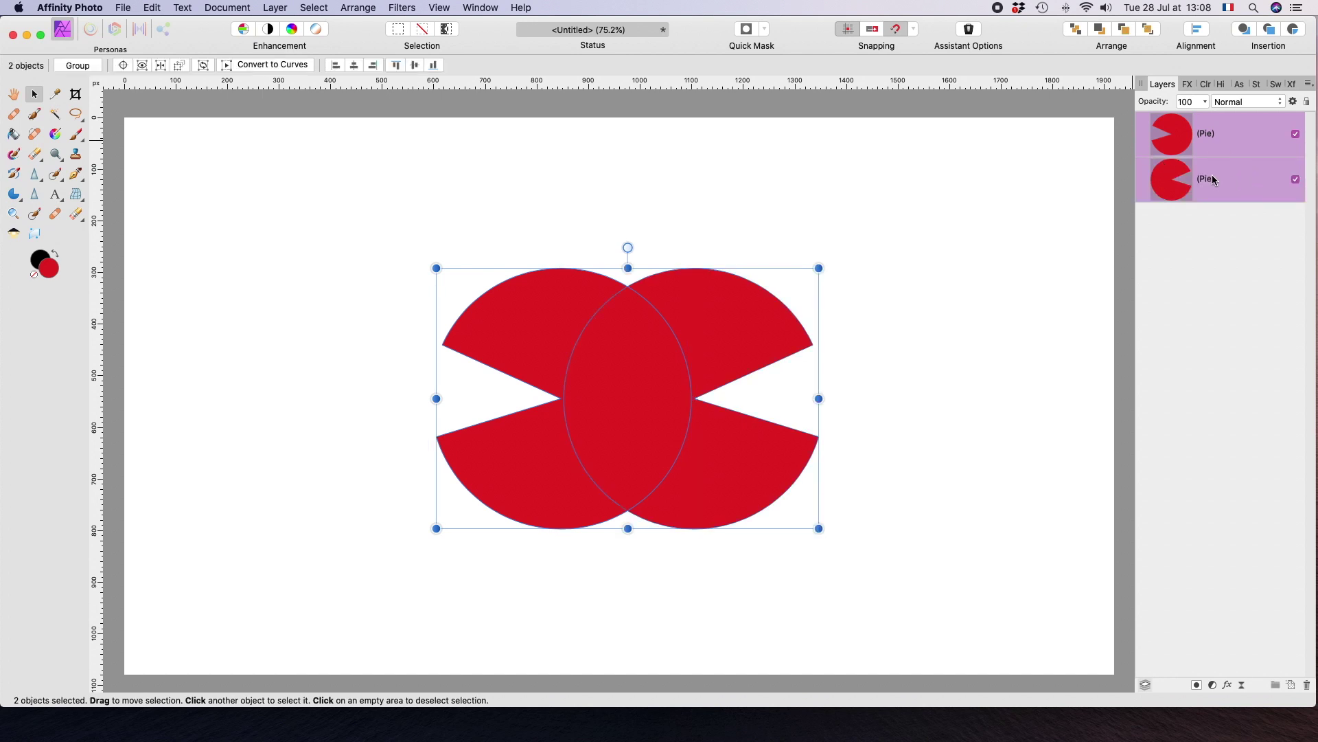
pyautogui.press('super+g')
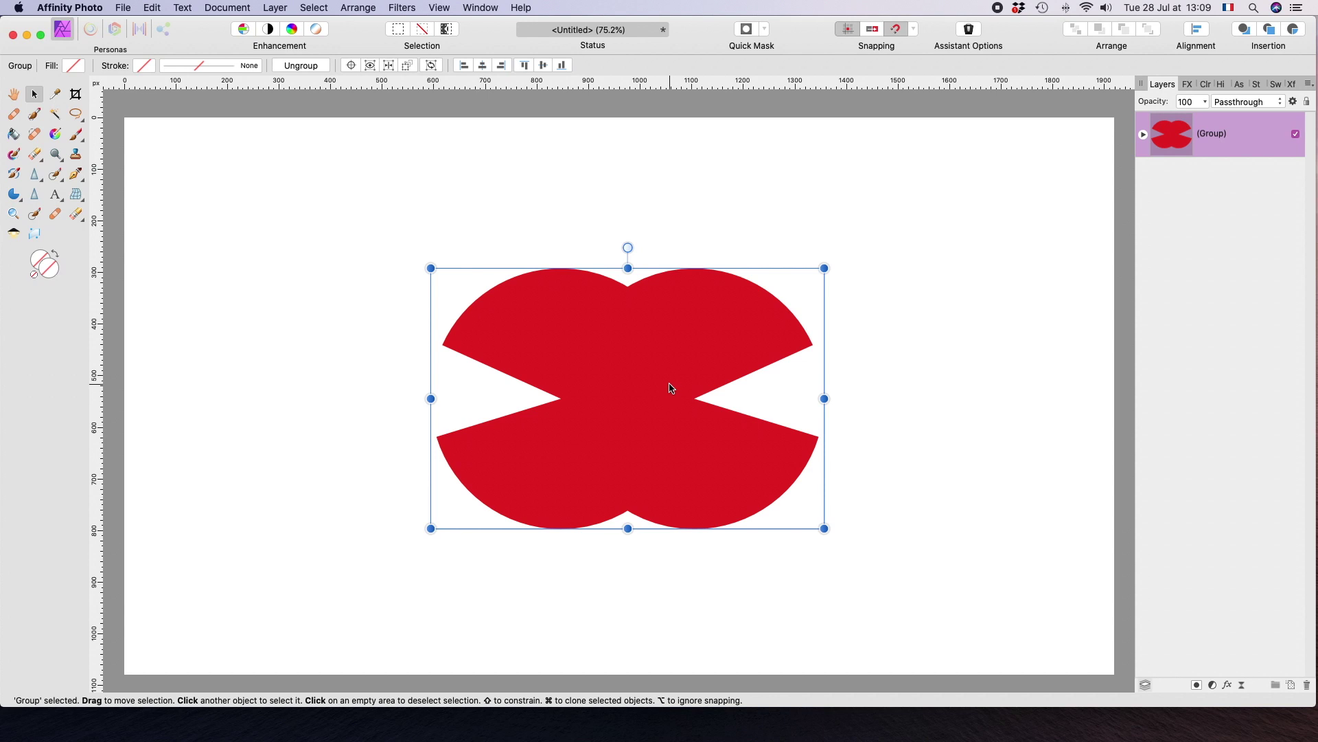
# Activate the Pen tool and turn on its Rubber Band Mode
pyautogui.press('p')
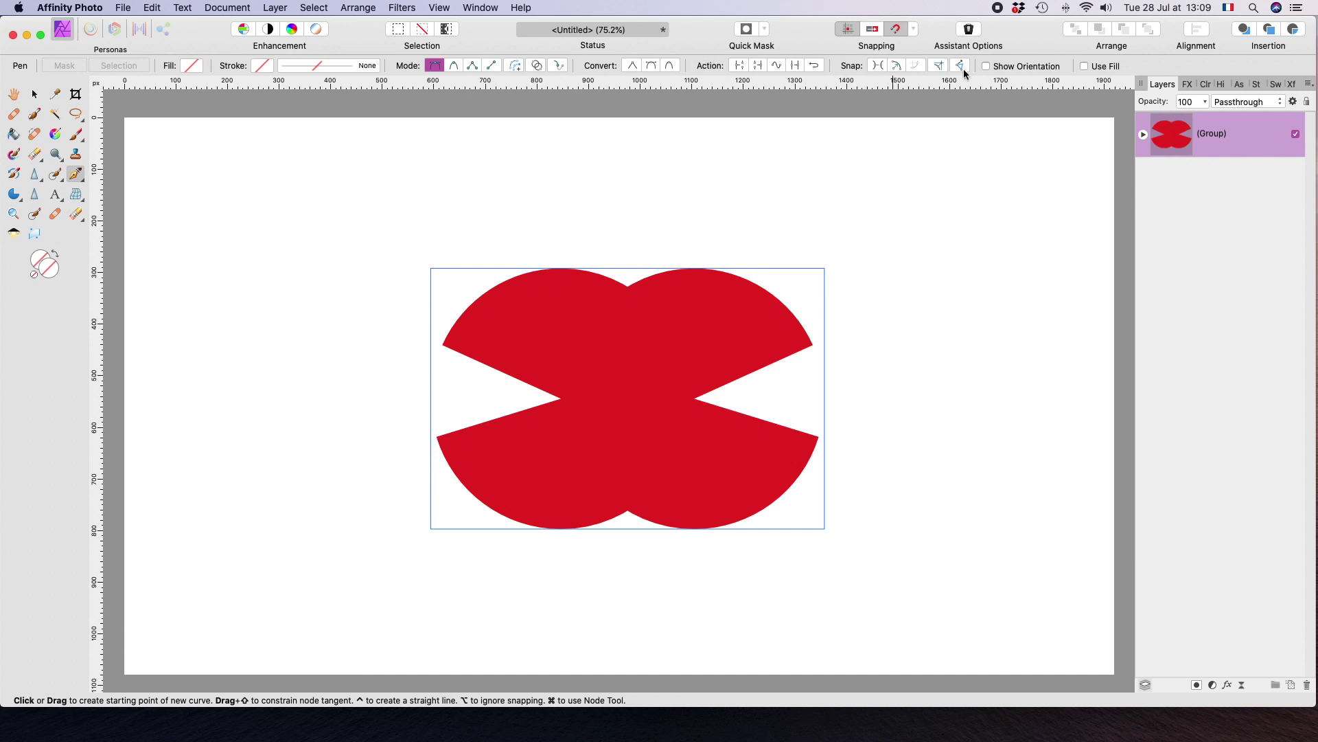
pyautogui.scroll(3, 576, 81)
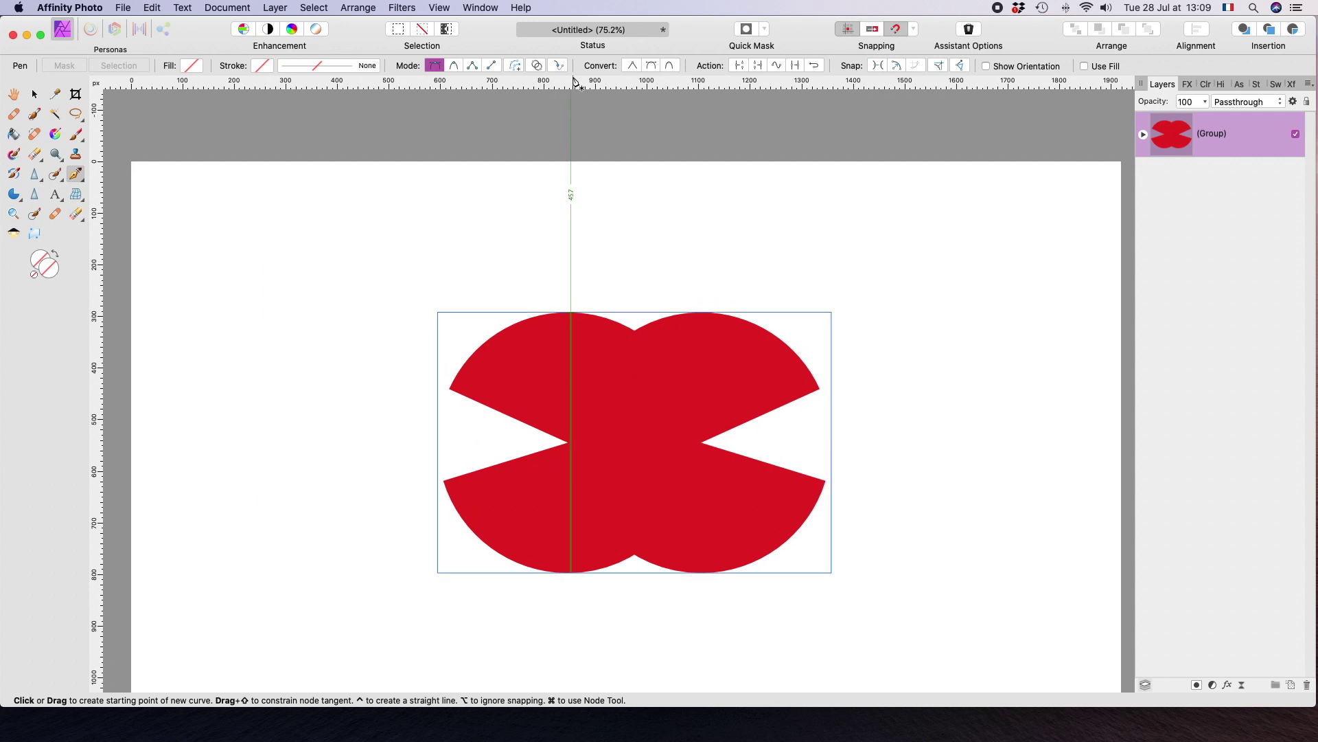
pyautogui.scroll(-3, 575, 81)
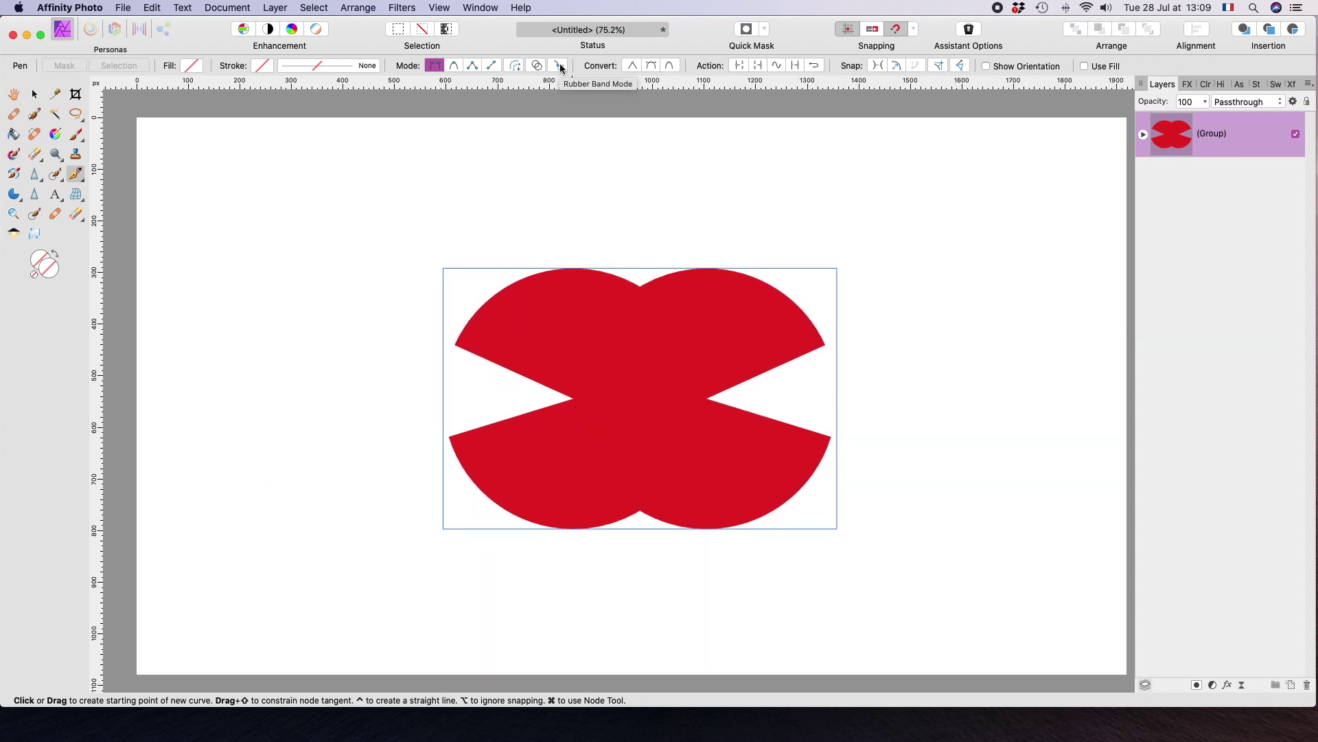
pyautogui.click(559, 67)
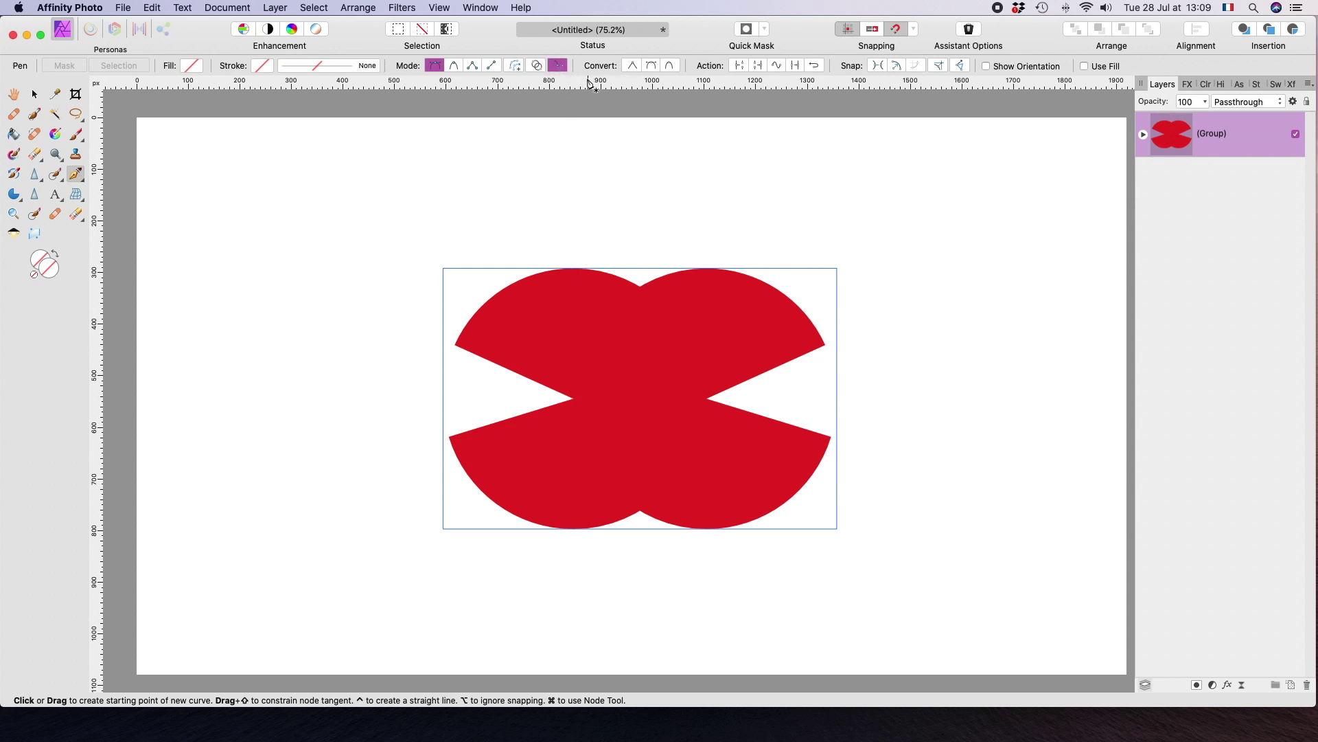
# Start a curve at the right wedge's inner corner and add a straight segment to its lower outer corner
pyautogui.hscroll(-1, 587, 82)
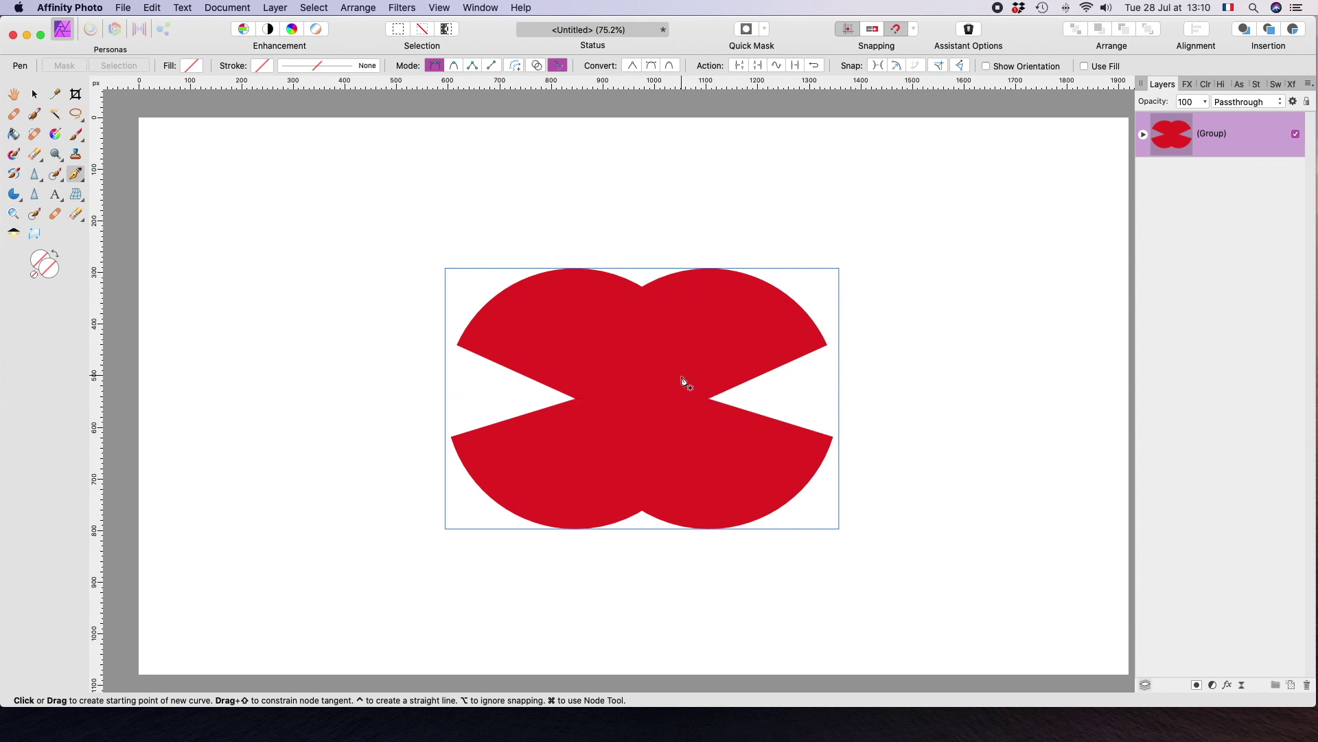
pyautogui.scroll(5, 683, 382)
pyautogui.scroll(-2, 683, 382)
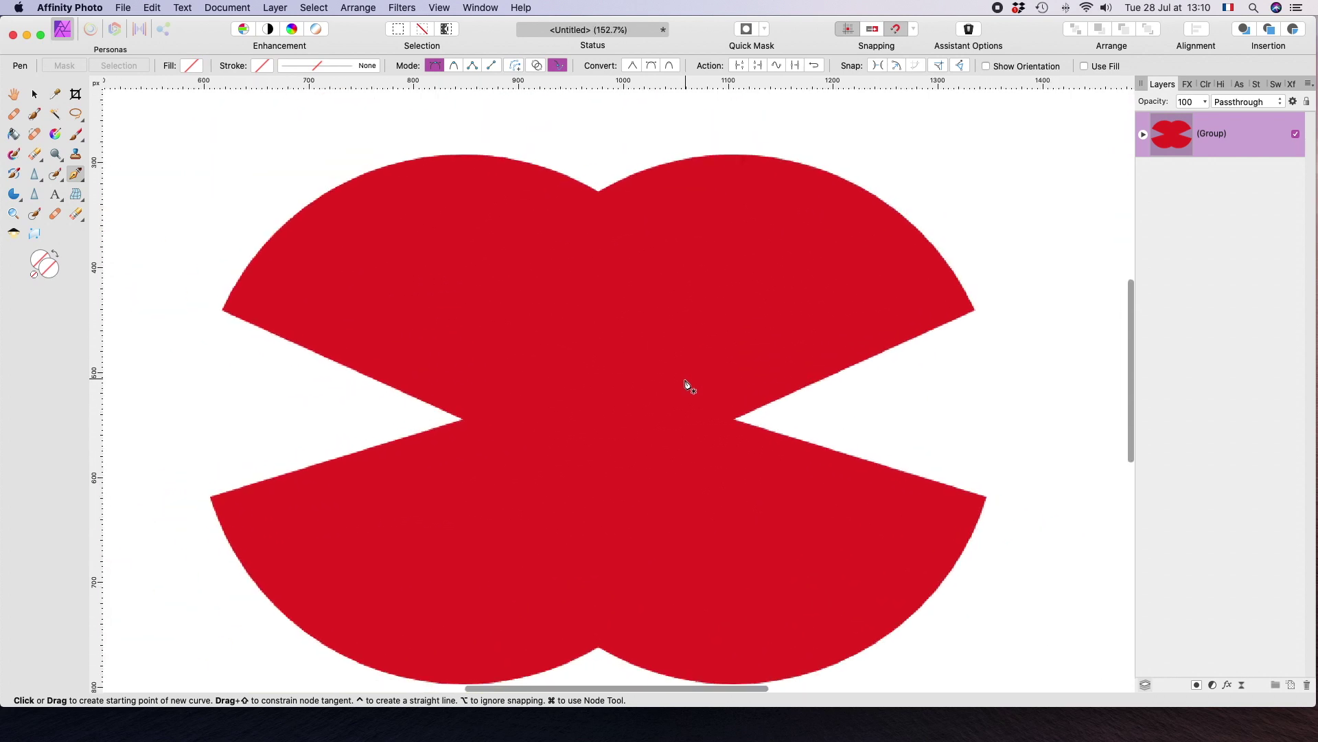
pyautogui.scroll(1, 685, 383)
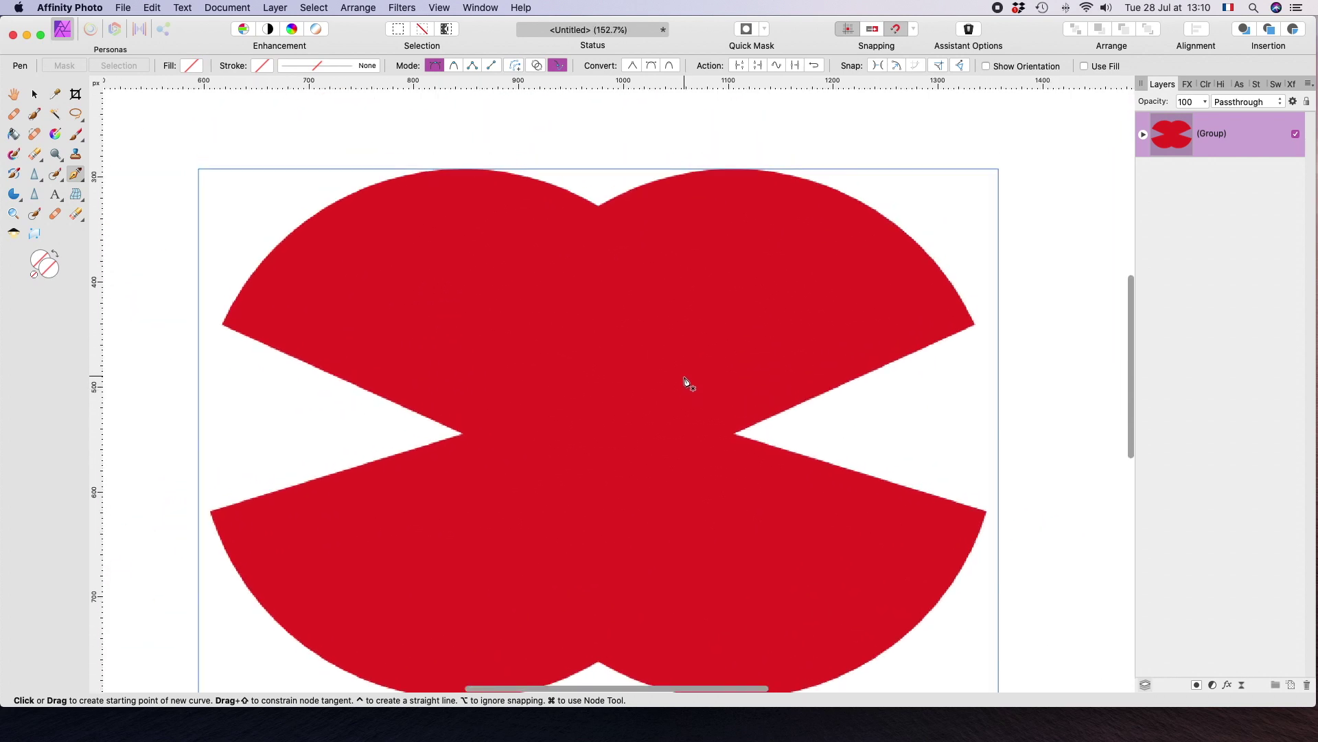
pyautogui.click(737, 434)
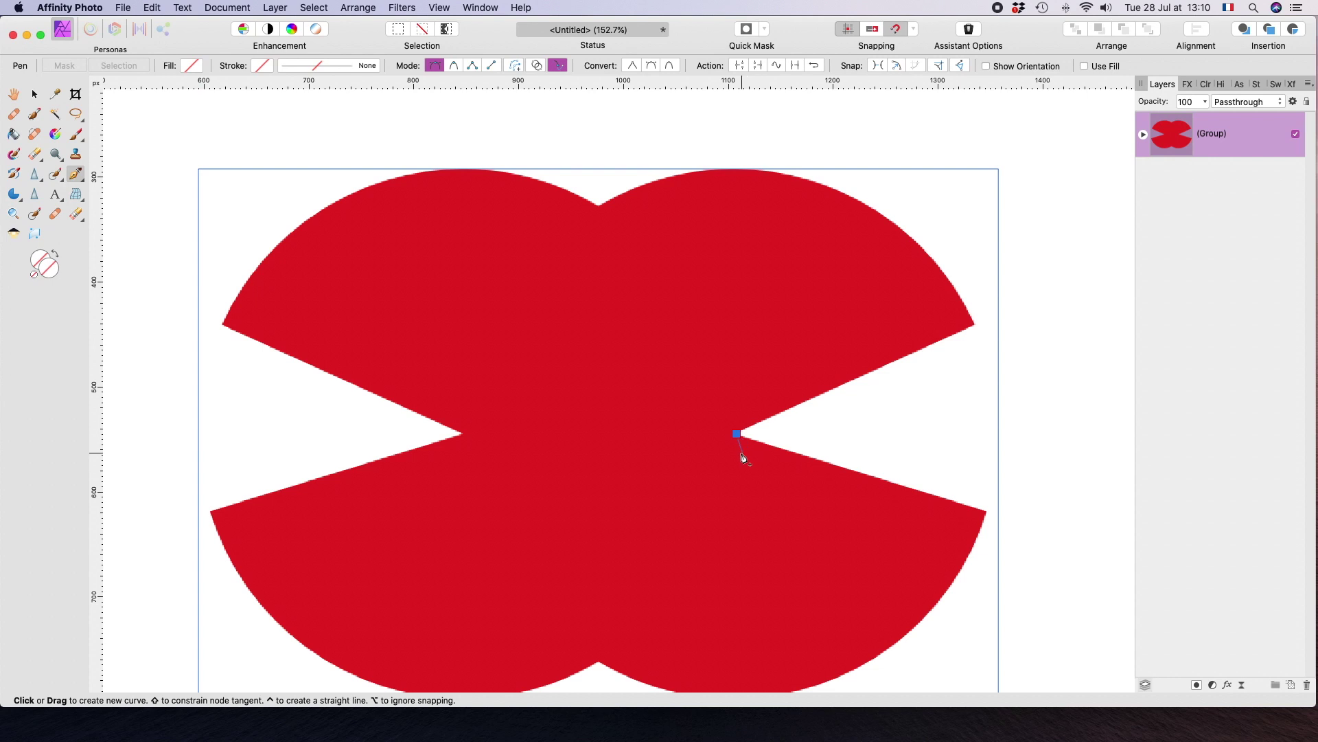
pyautogui.scroll(-2, 723, 439)
pyautogui.hscroll(2, 723, 439)
pyautogui.scroll(-2, 718, 439)
pyautogui.hscroll(1, 717, 440)
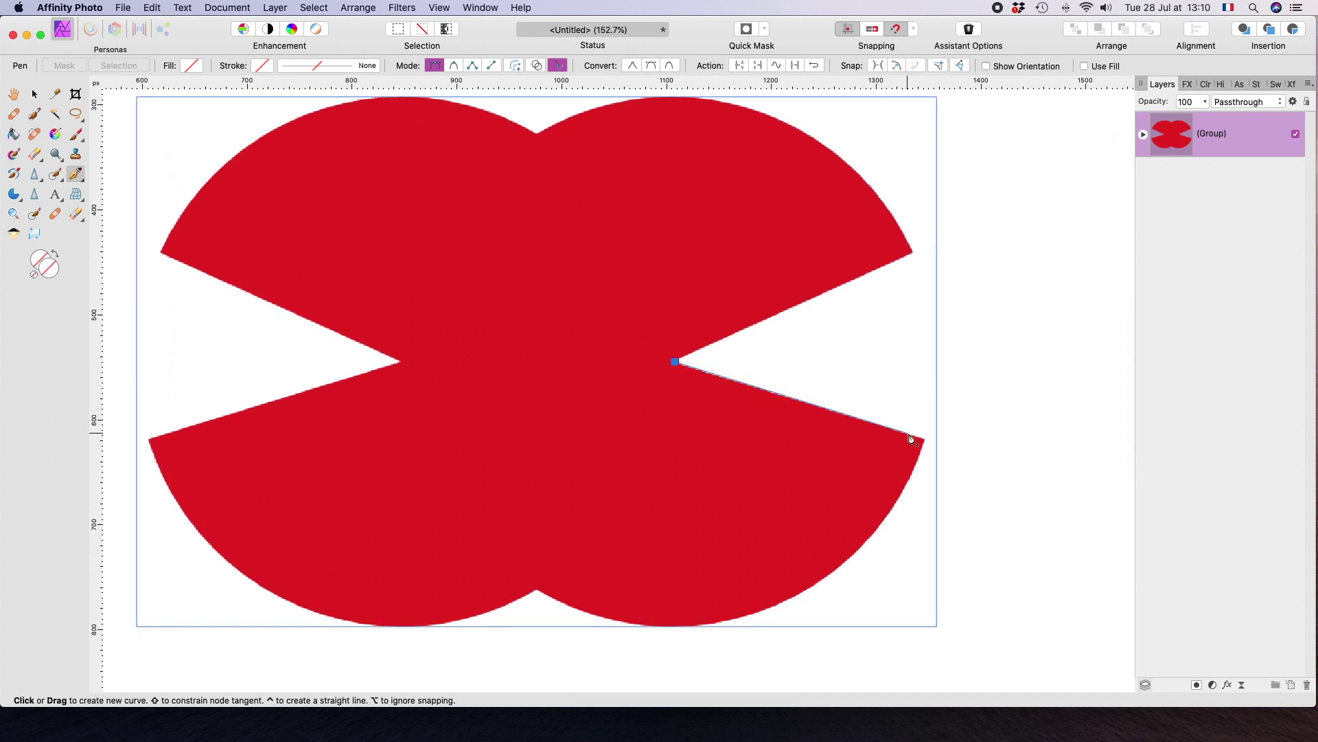
pyautogui.hscroll(1, 917, 441)
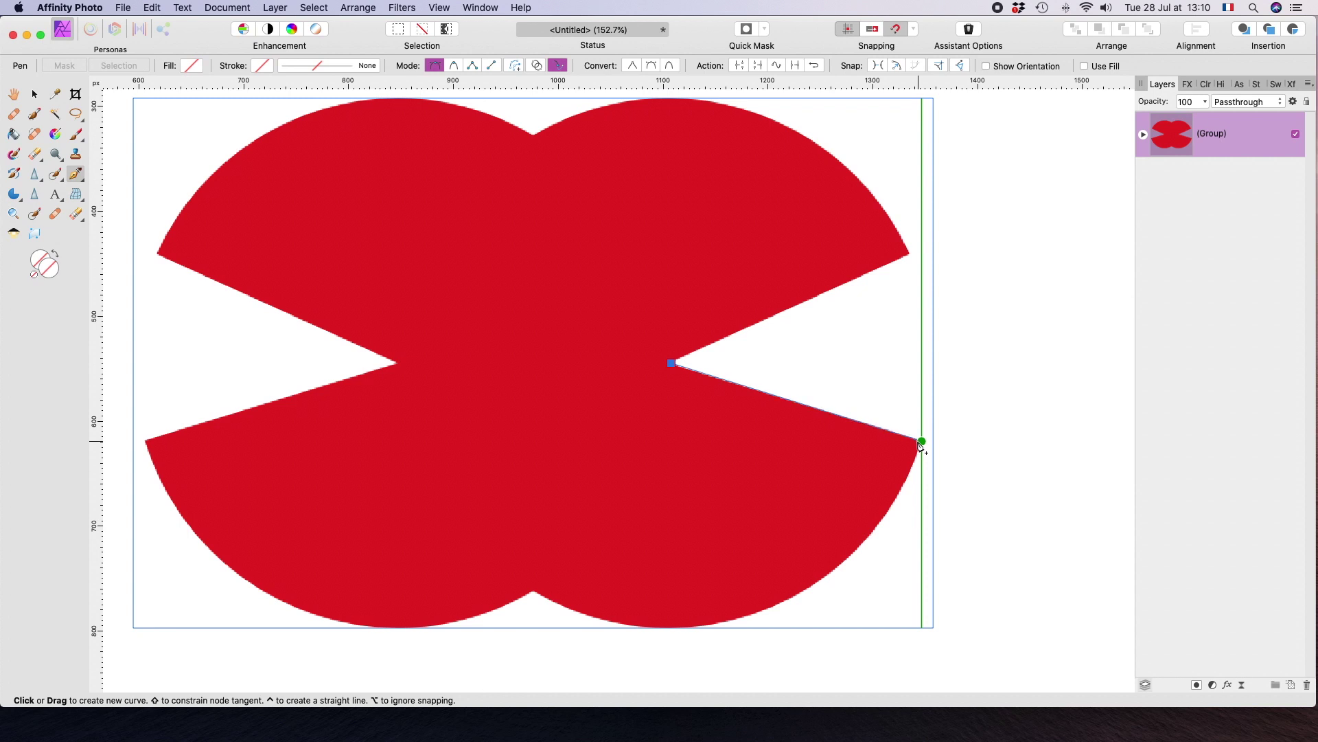
pyautogui.hscroll(1, 920, 443)
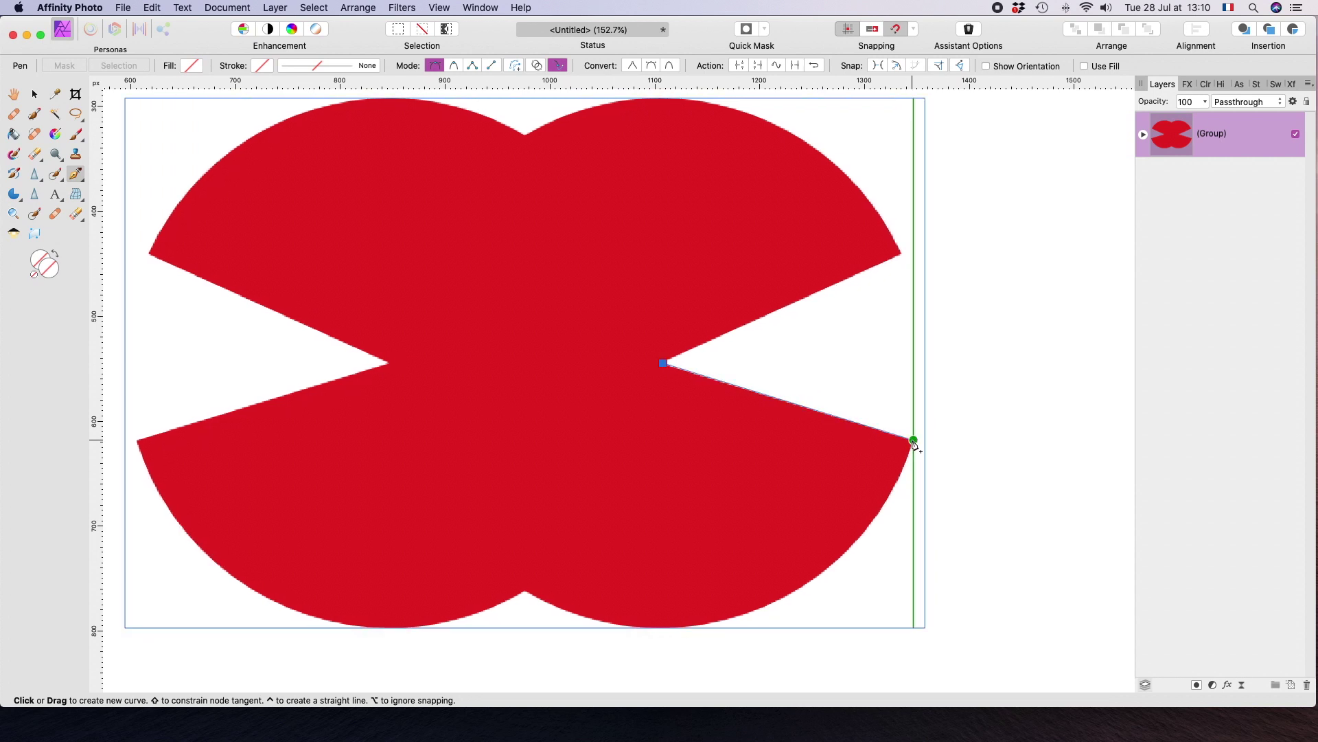
pyautogui.hscroll(1, 914, 444)
pyautogui.click(908, 440)
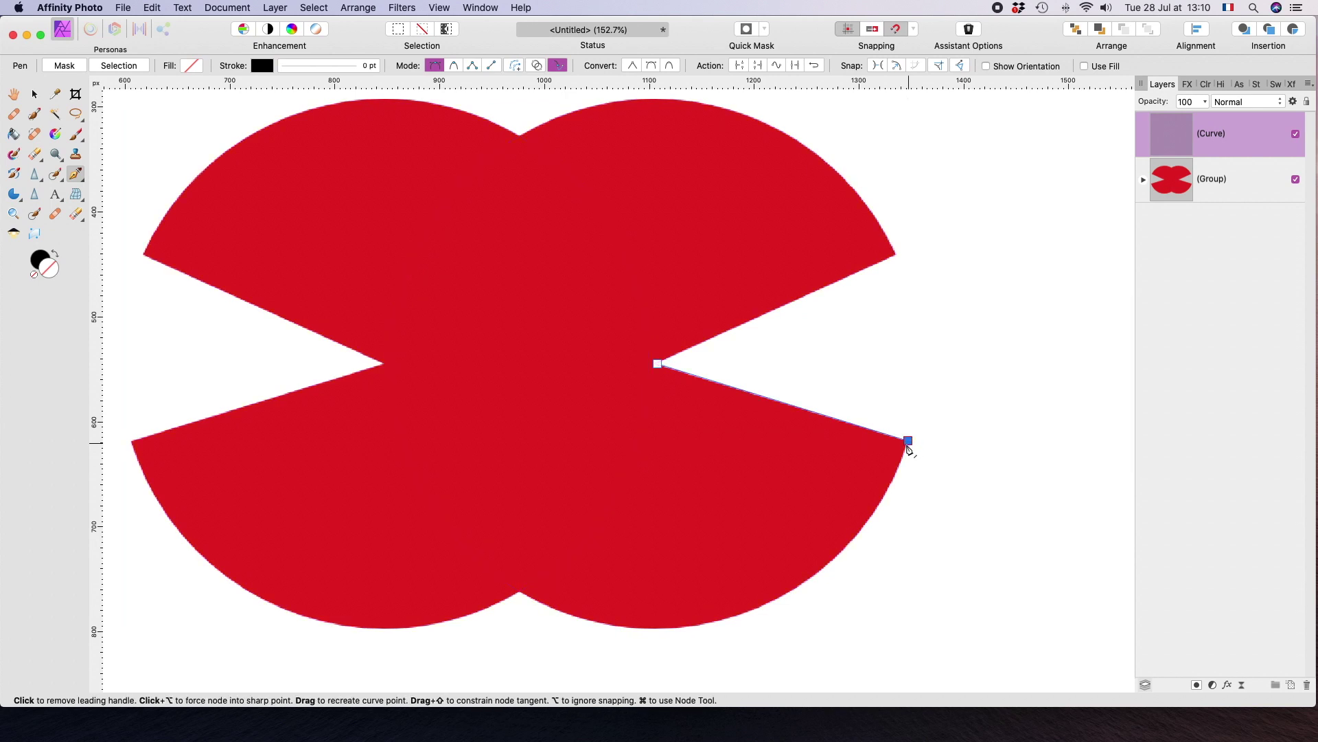
# Continue the curve with smooth nodes along the right pie's lower arc, ending in a corner node at the bottom notch
pyautogui.scroll(-5, 897, 448)
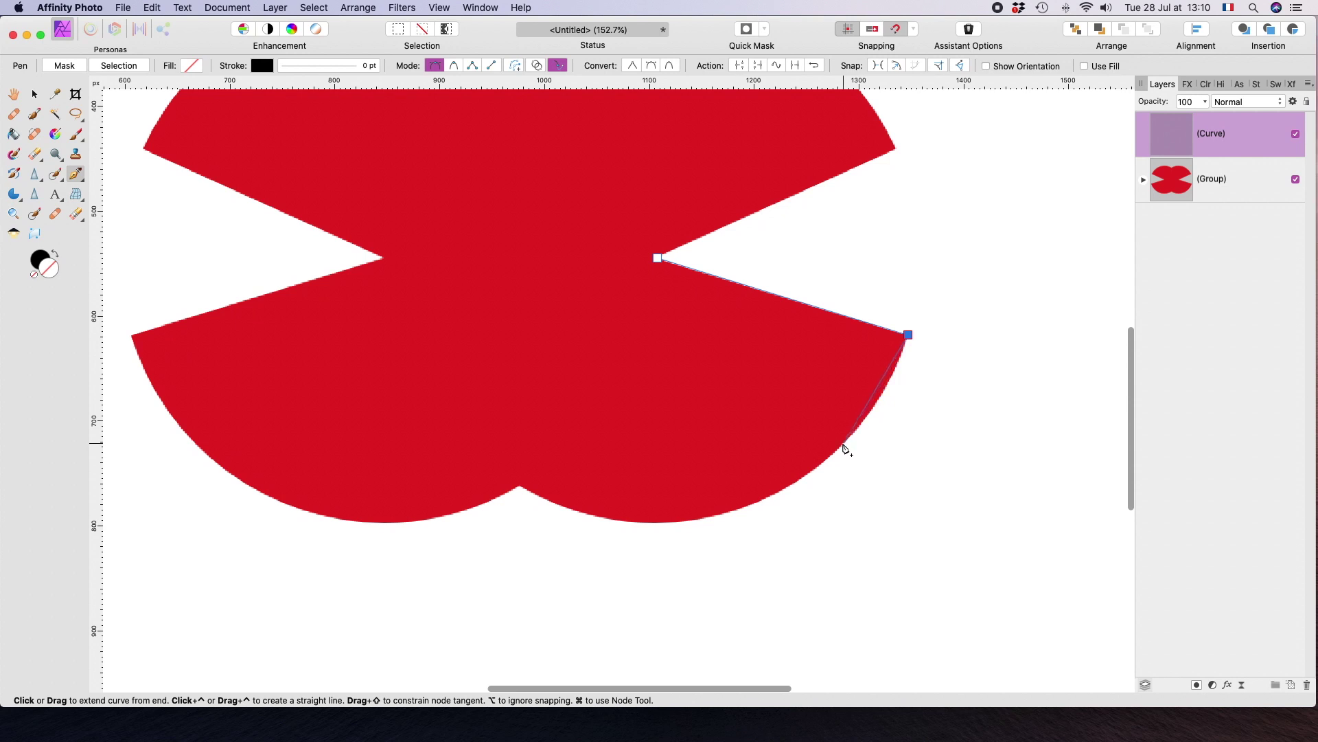
pyautogui.scroll(3, 845, 439)
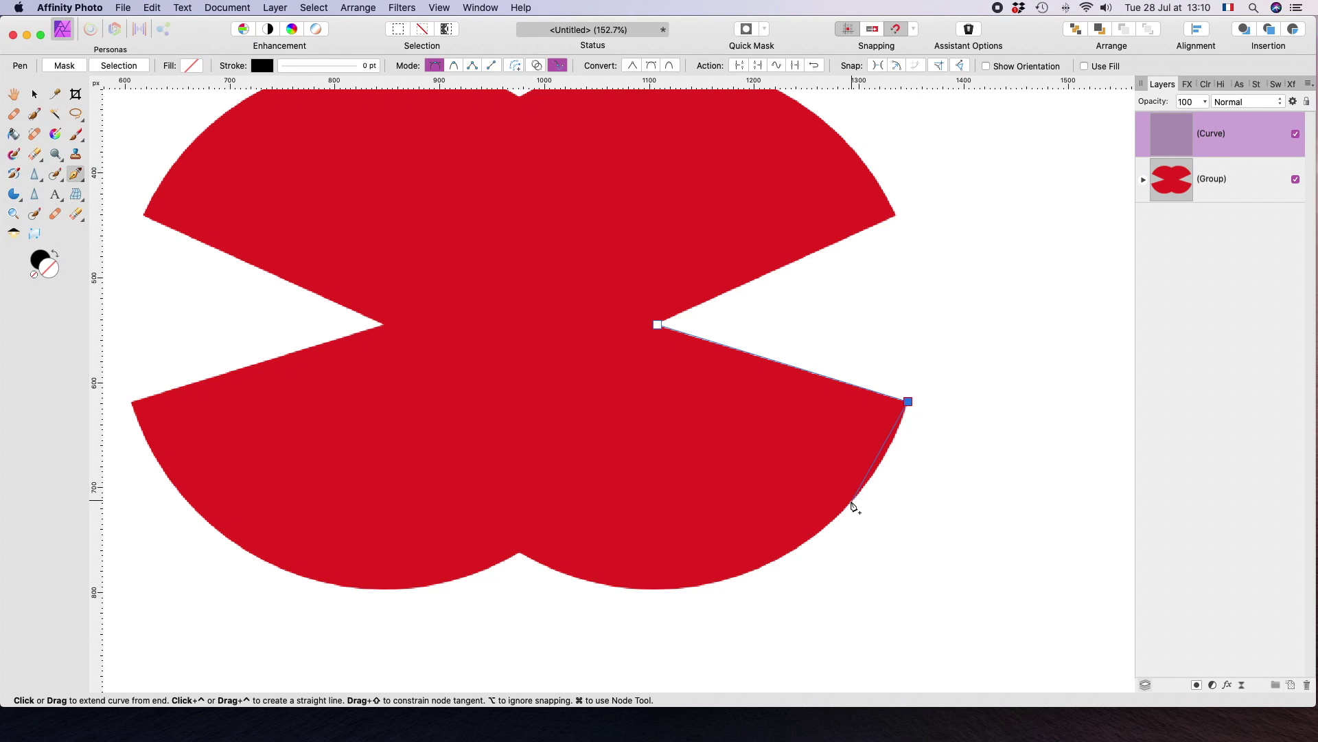
pyautogui.click(852, 501)
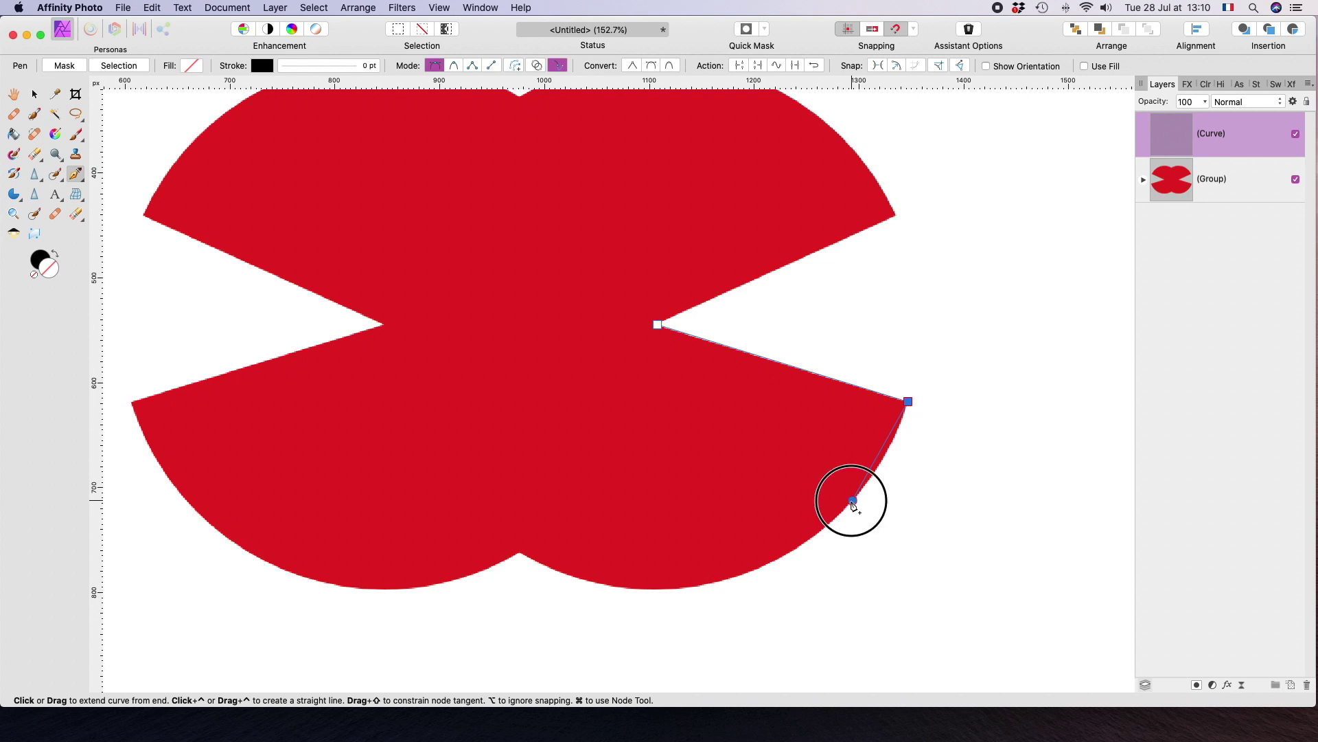
pyautogui.moveTo(852, 502); pyautogui.dragTo(842, 514)
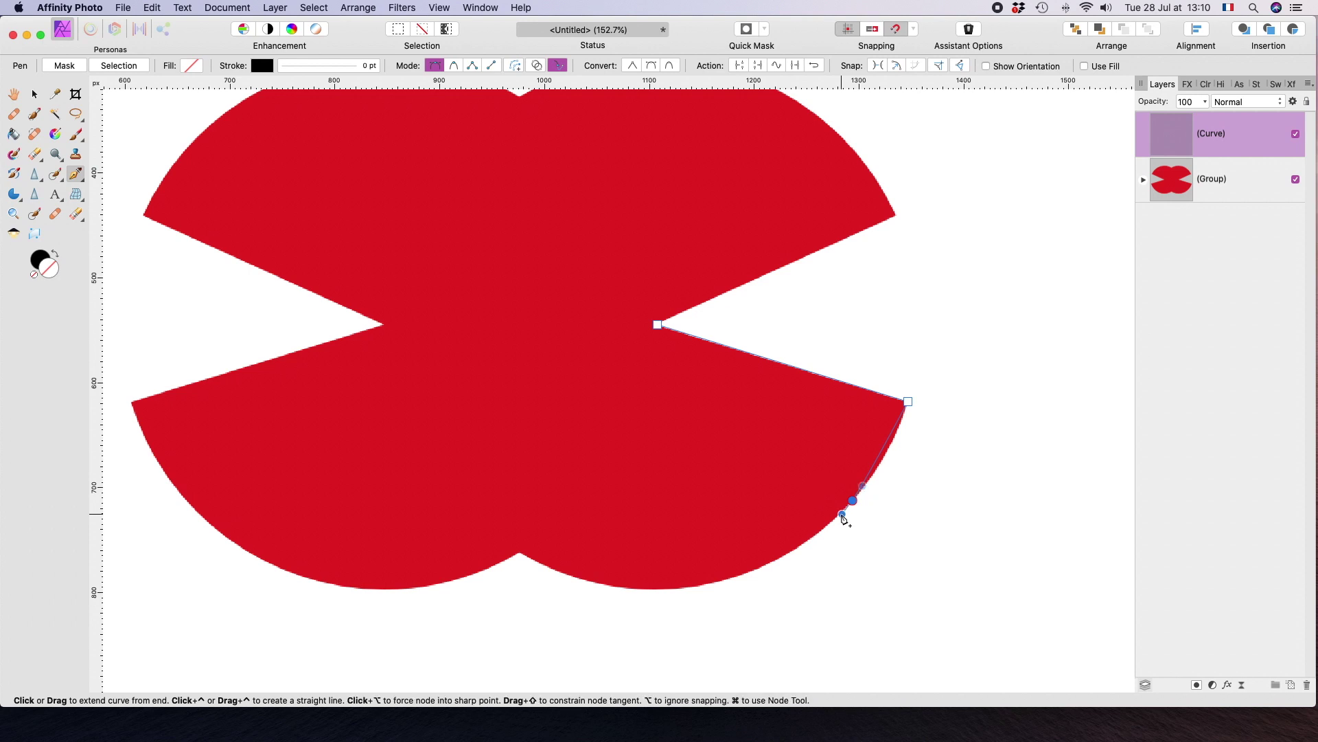
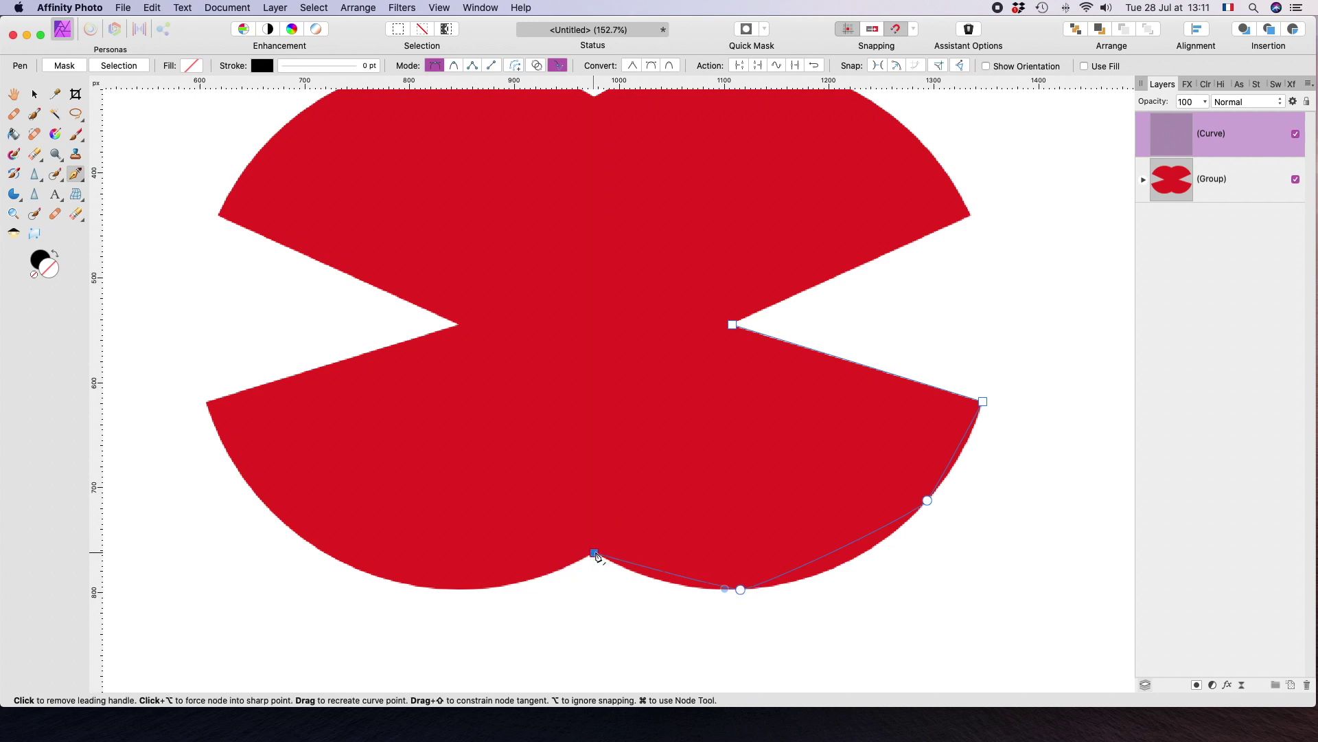
pyautogui.click(595, 553)
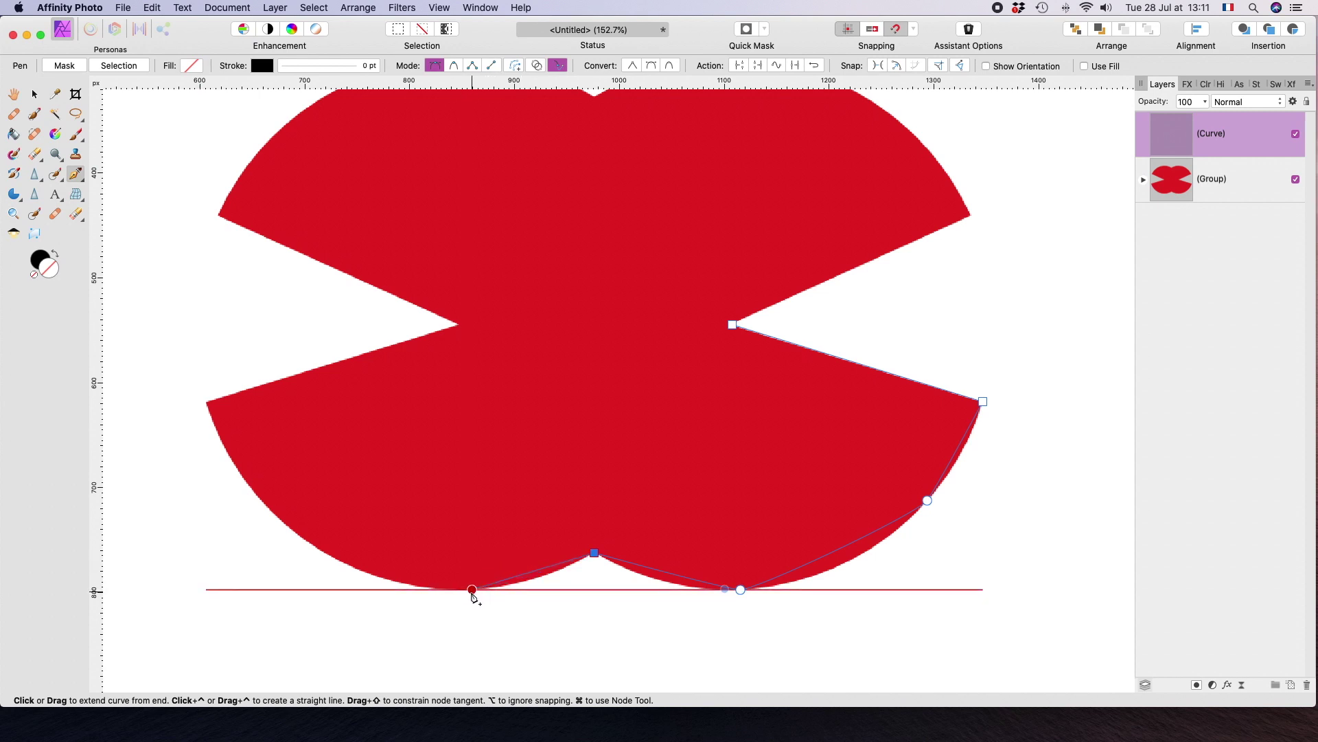
# Add a smooth node at the bottom of the left pie and corner nodes on the left wedge's three corners
pyautogui.moveTo(466, 592); pyautogui.dragTo(449, 591)
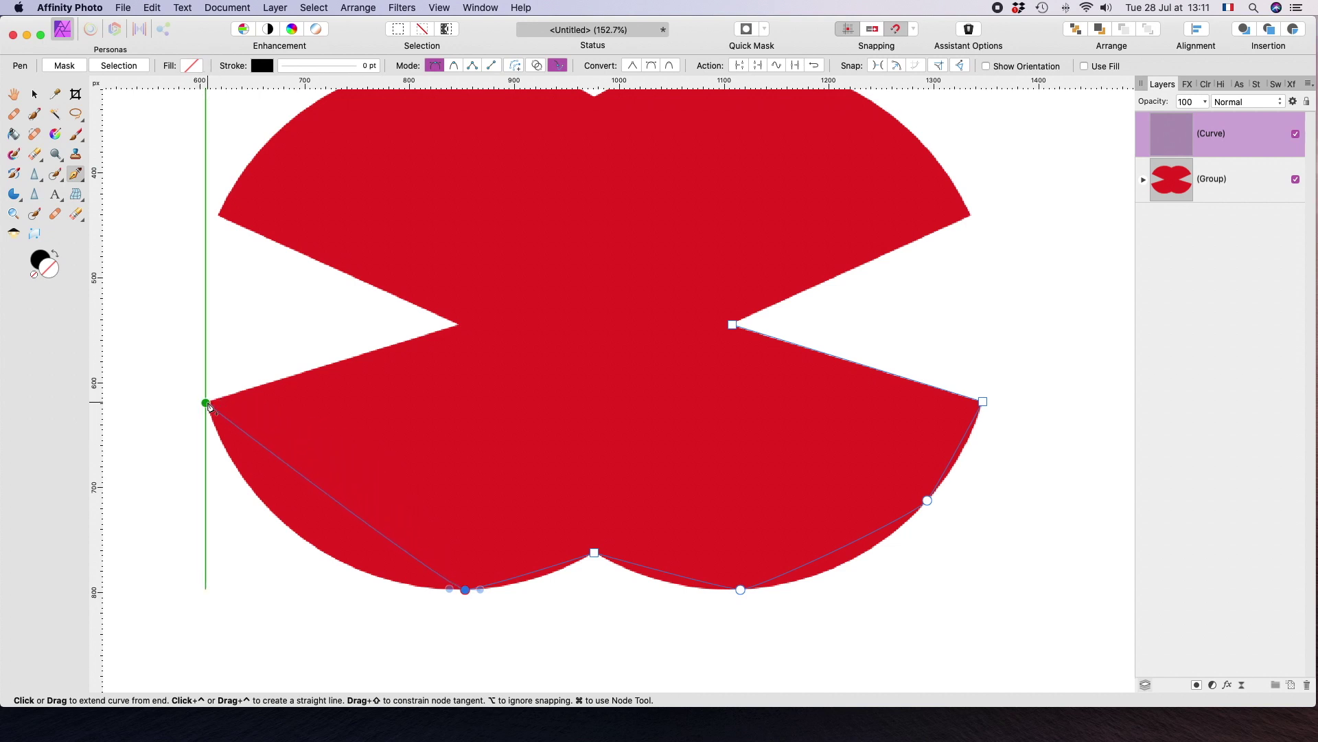
pyautogui.moveTo(210, 405); pyautogui.dragTo(458, 328)
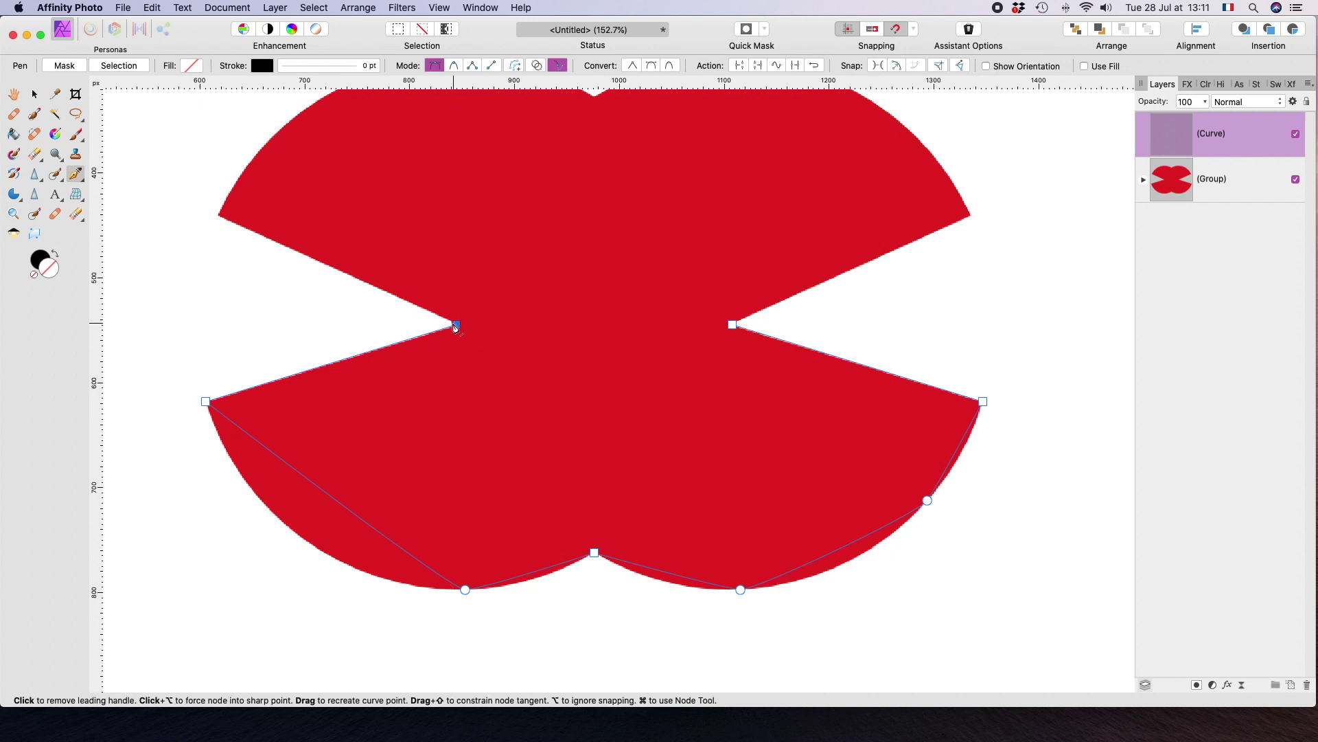
pyautogui.click(219, 215)
# Place two smooth nodes along the left pie's upper arc and a corner node at the top notch
pyautogui.scroll(4, 226, 237)
pyautogui.hscroll(2, 225, 237)
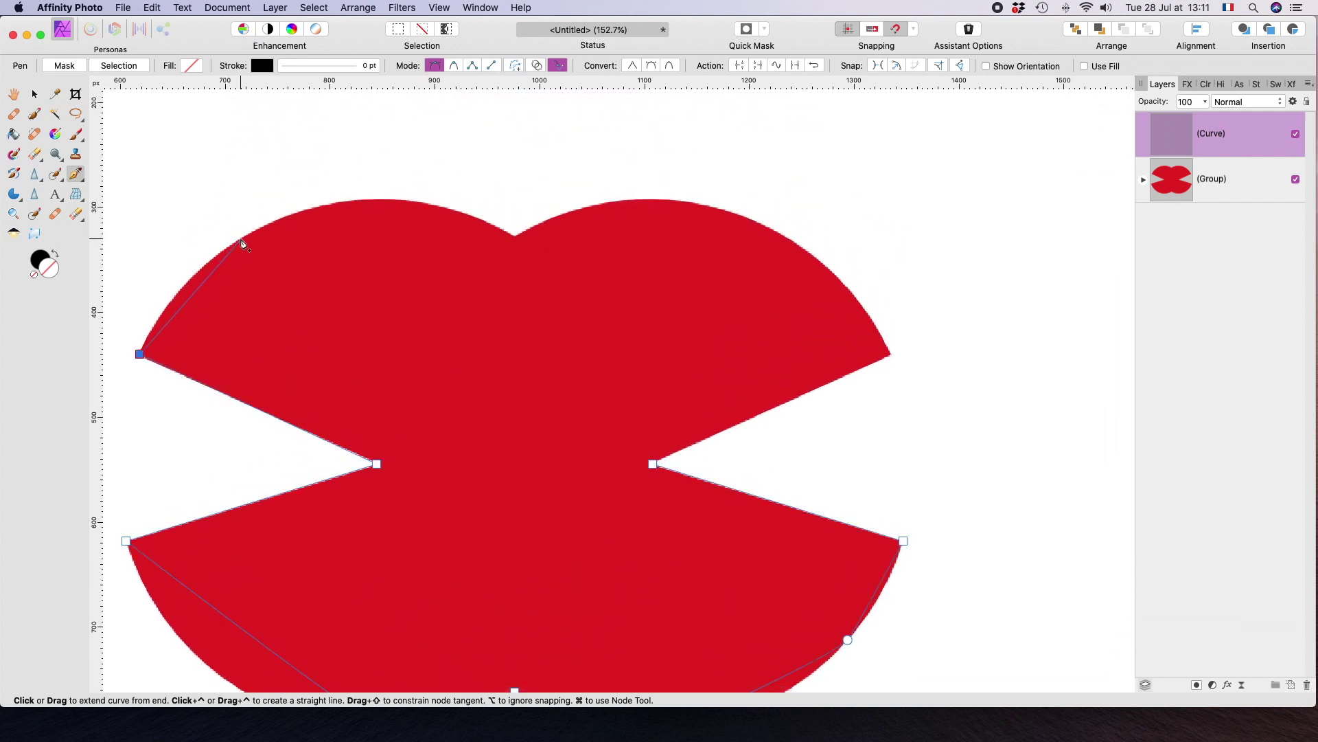
pyautogui.click(241, 239)
pyautogui.moveTo(241, 240); pyautogui.dragTo(256, 235)
pyautogui.moveTo(372, 199); pyautogui.dragTo(396, 199)
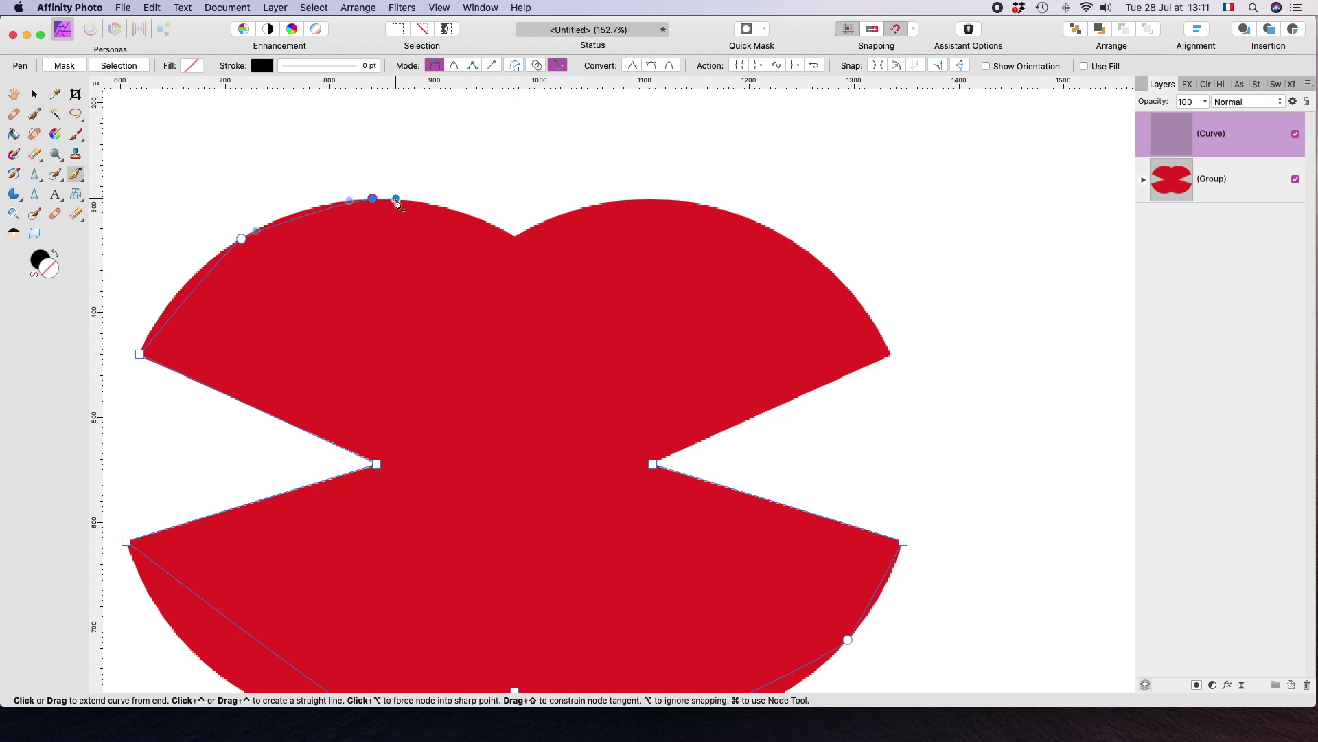
pyautogui.click(515, 239)
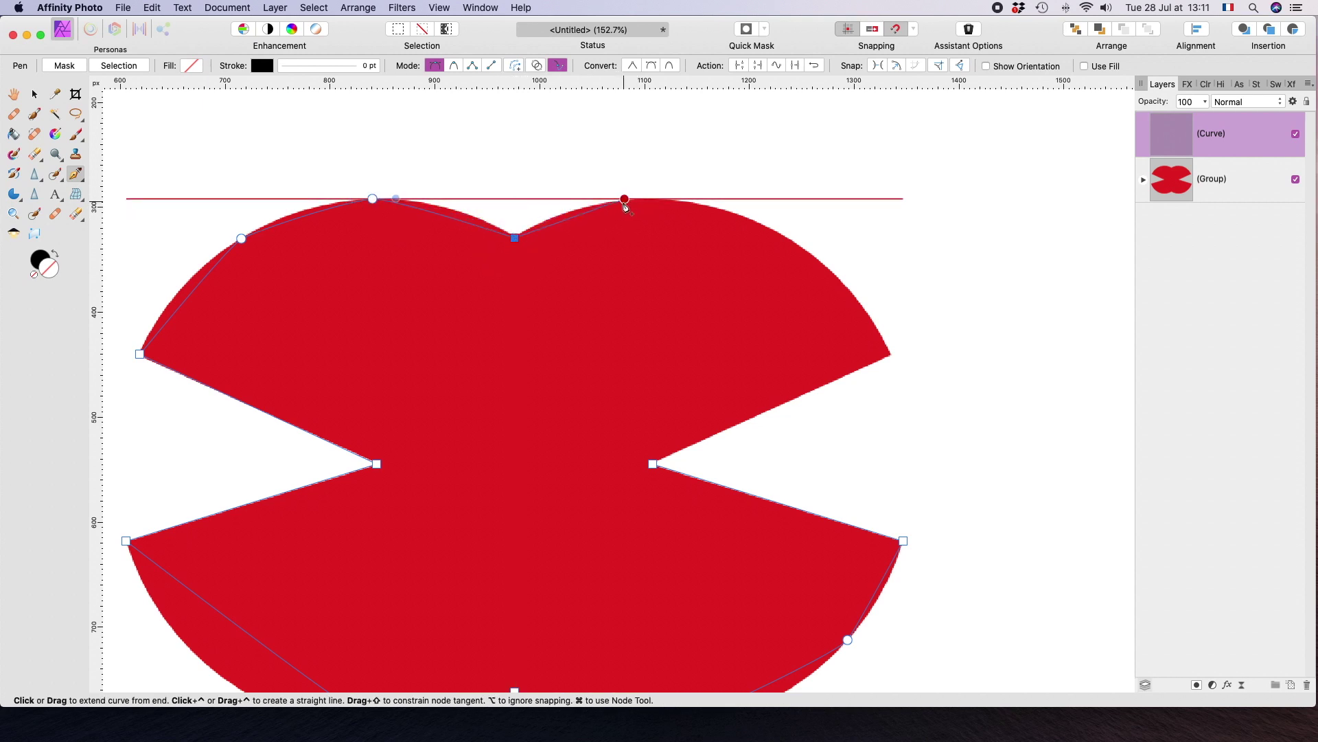
# Add two smooth nodes on the right pie's upper arc and close the curve through the right wedge's upper corner
pyautogui.moveTo(644, 200); pyautogui.dragTo(666, 204)
pyautogui.moveTo(788, 238); pyautogui.dragTo(805, 253)
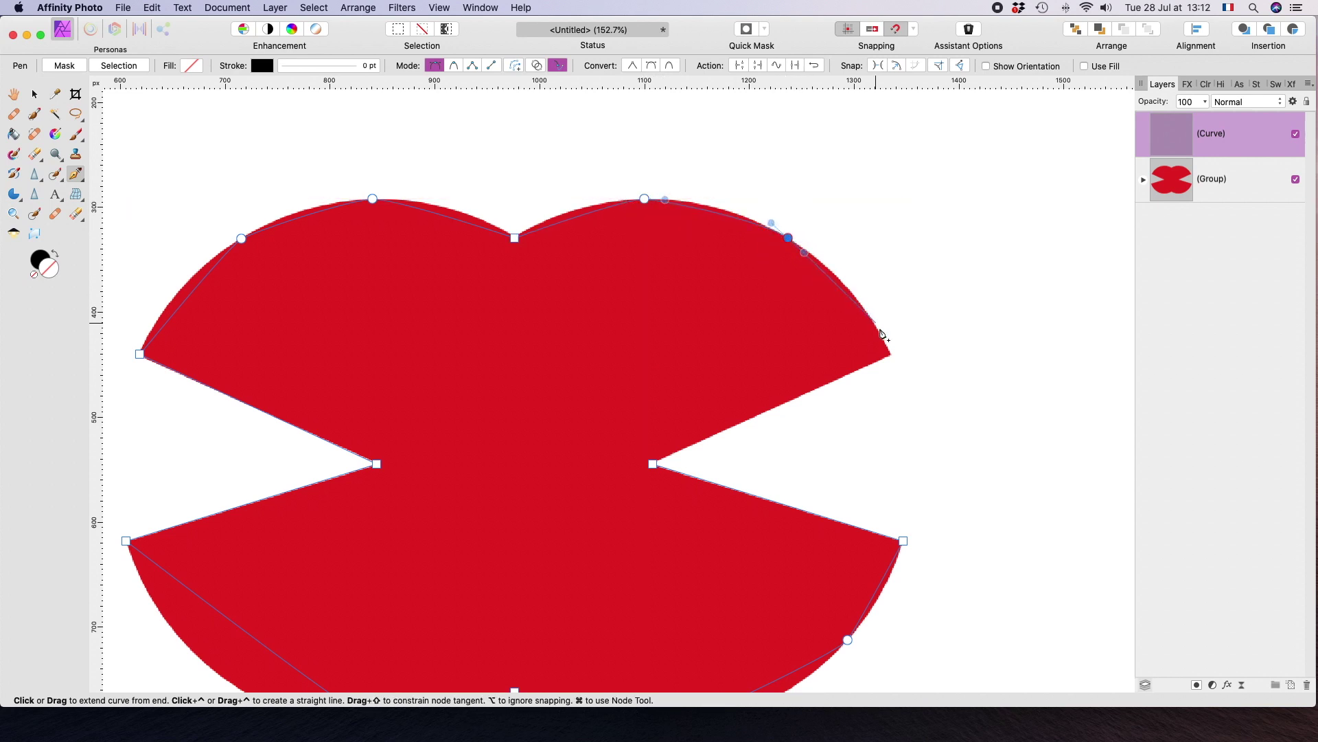
pyautogui.click(891, 355)
pyautogui.click(653, 465)
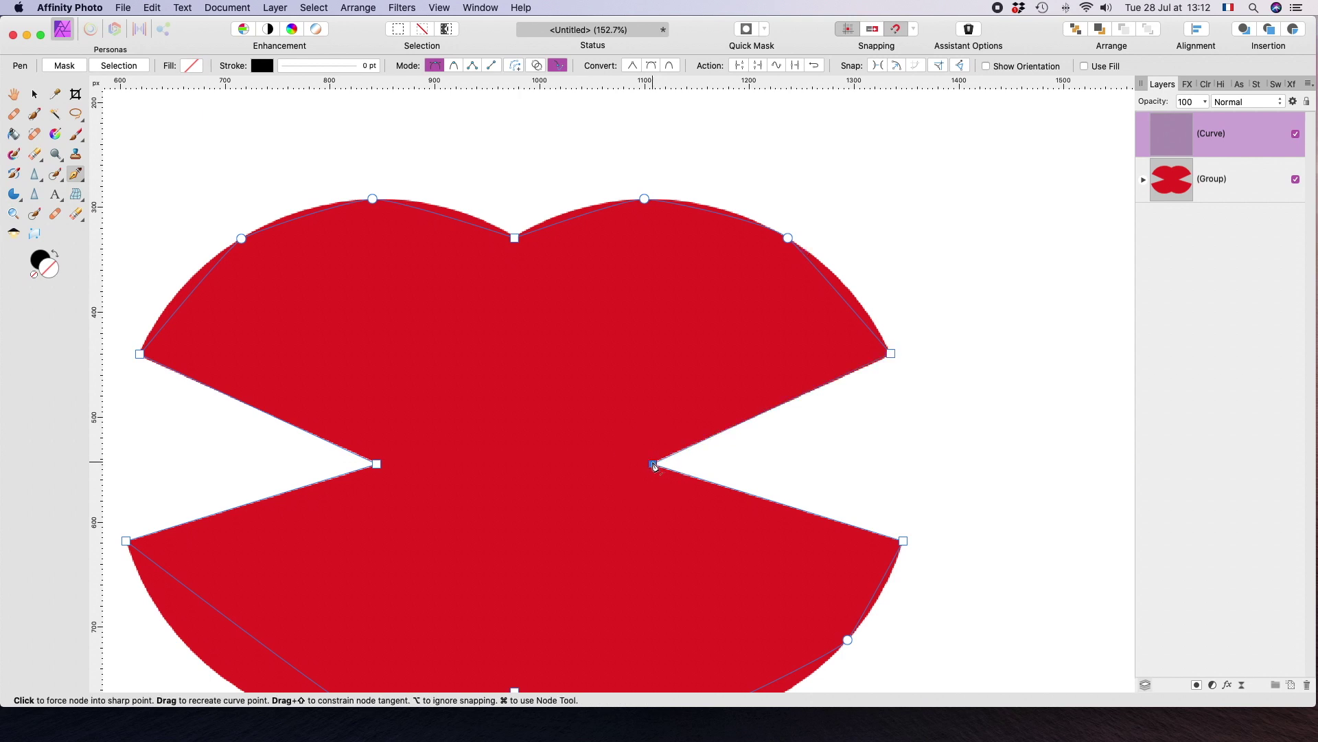
# Make the node on the right pie's lower arc a cusp and extend both handles so the curve follows the arc
pyautogui.scroll(-3, 654, 467)
pyautogui.hscroll(-2, 655, 467)
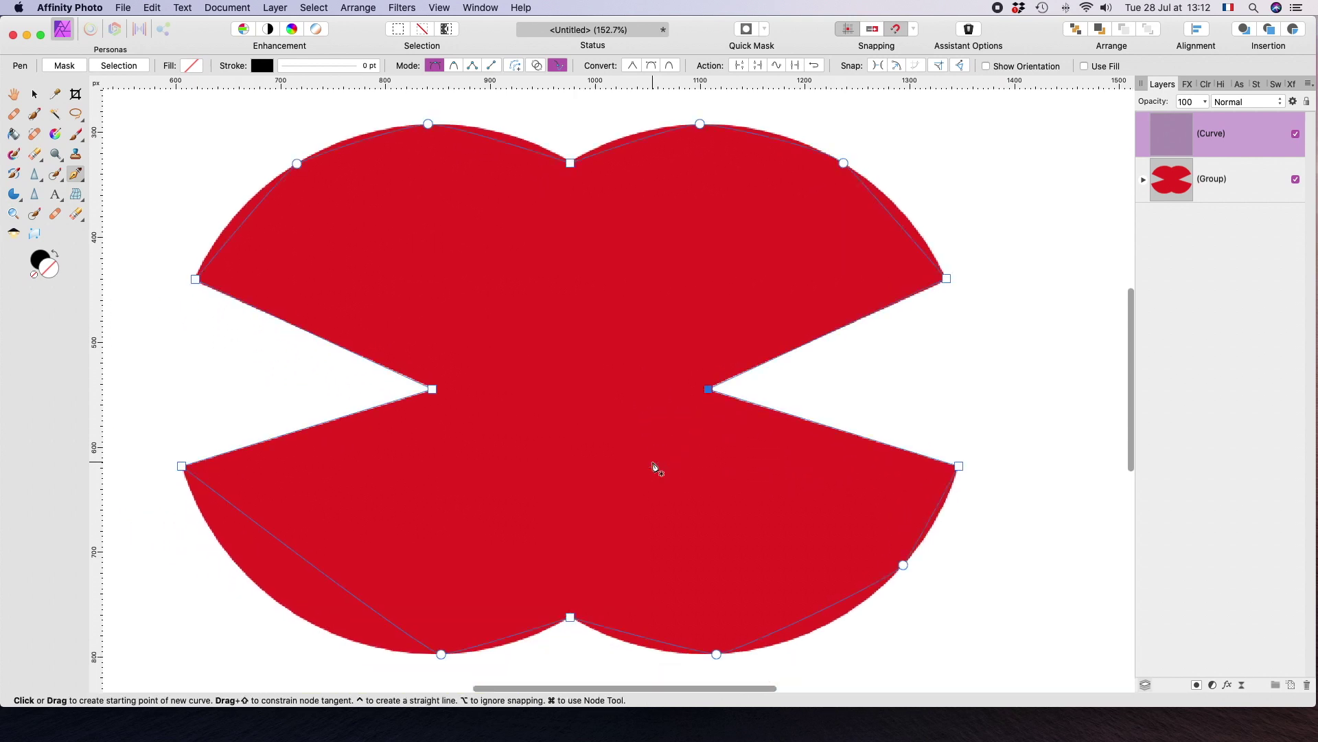
pyautogui.scroll(-3, 654, 467)
pyautogui.hscroll(2, 654, 467)
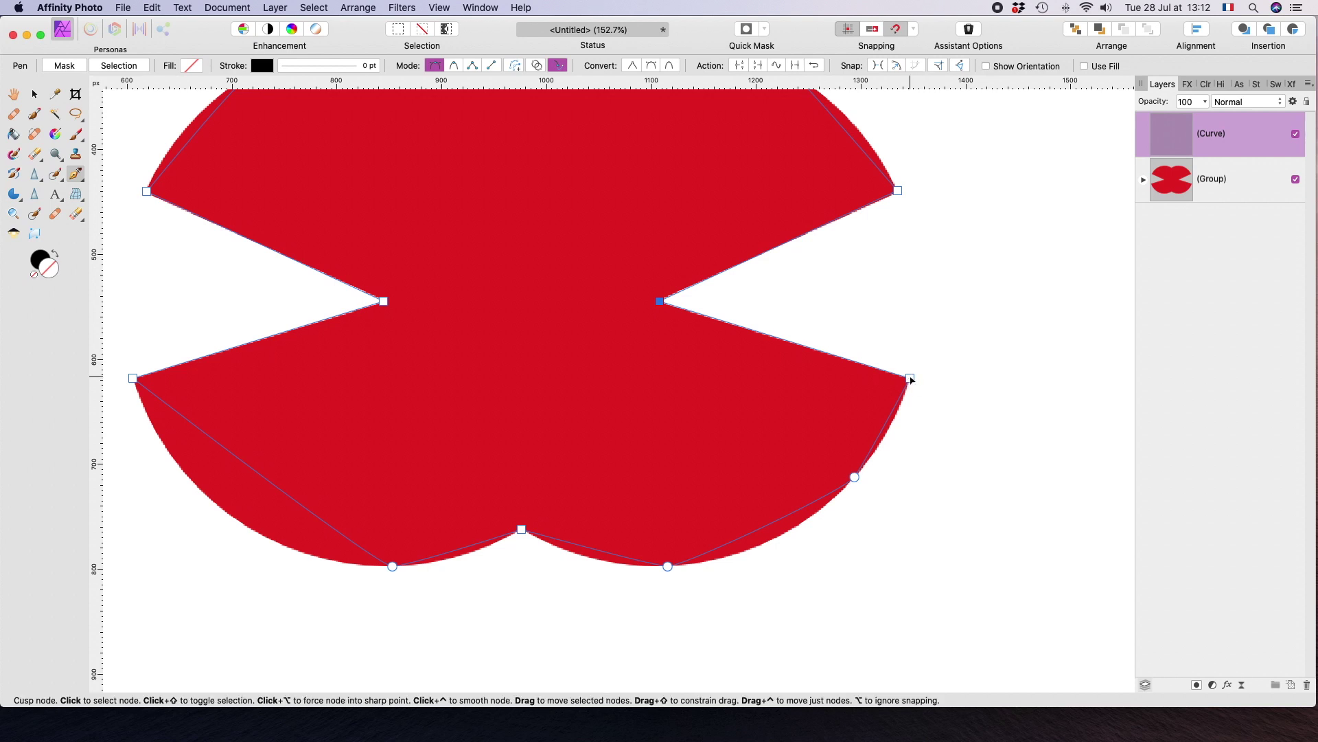
pyautogui.moveTo(911, 379)
pyautogui.mouseDown()
pyautogui.moveTo(909, 363)
pyautogui.moveTo(911, 378)
pyautogui.mouseUp()
pyautogui.scroll(-5, 907, 403)
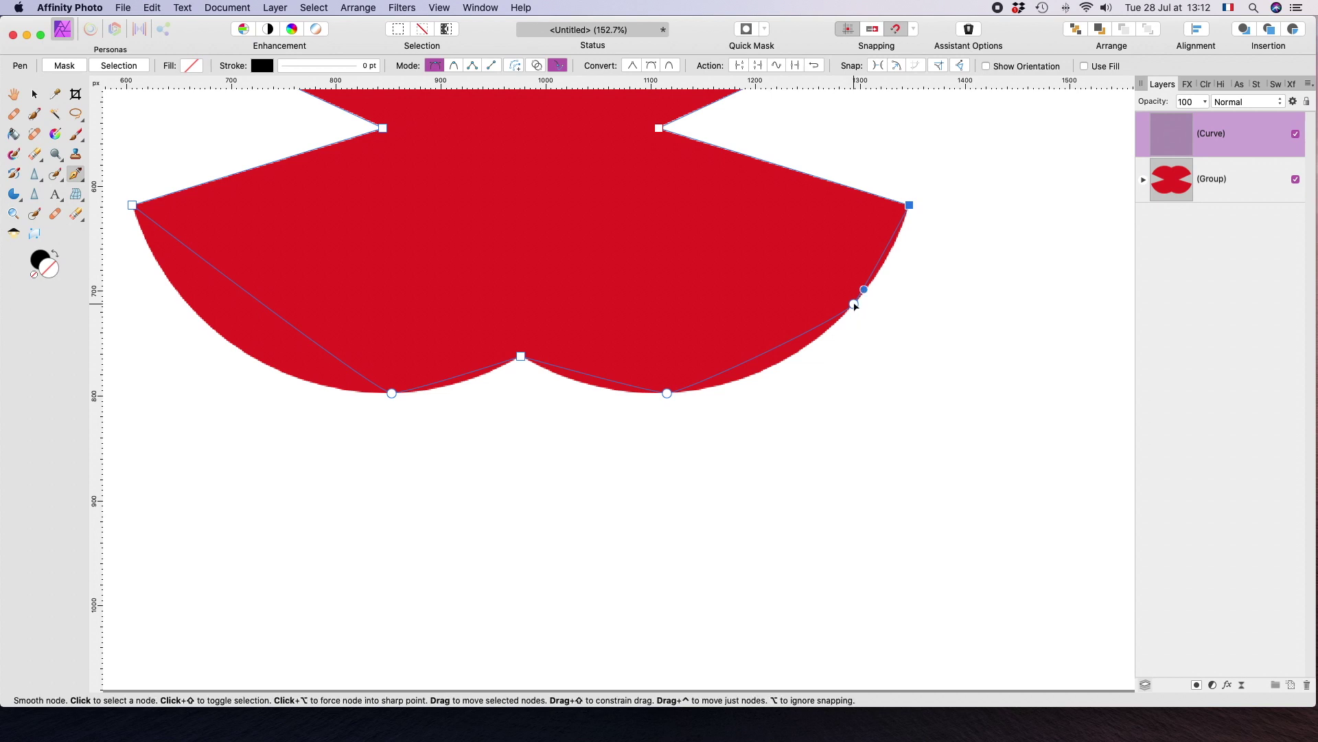
pyautogui.keyDown('super'); pyautogui.click(855, 303); pyautogui.keyUp('super')
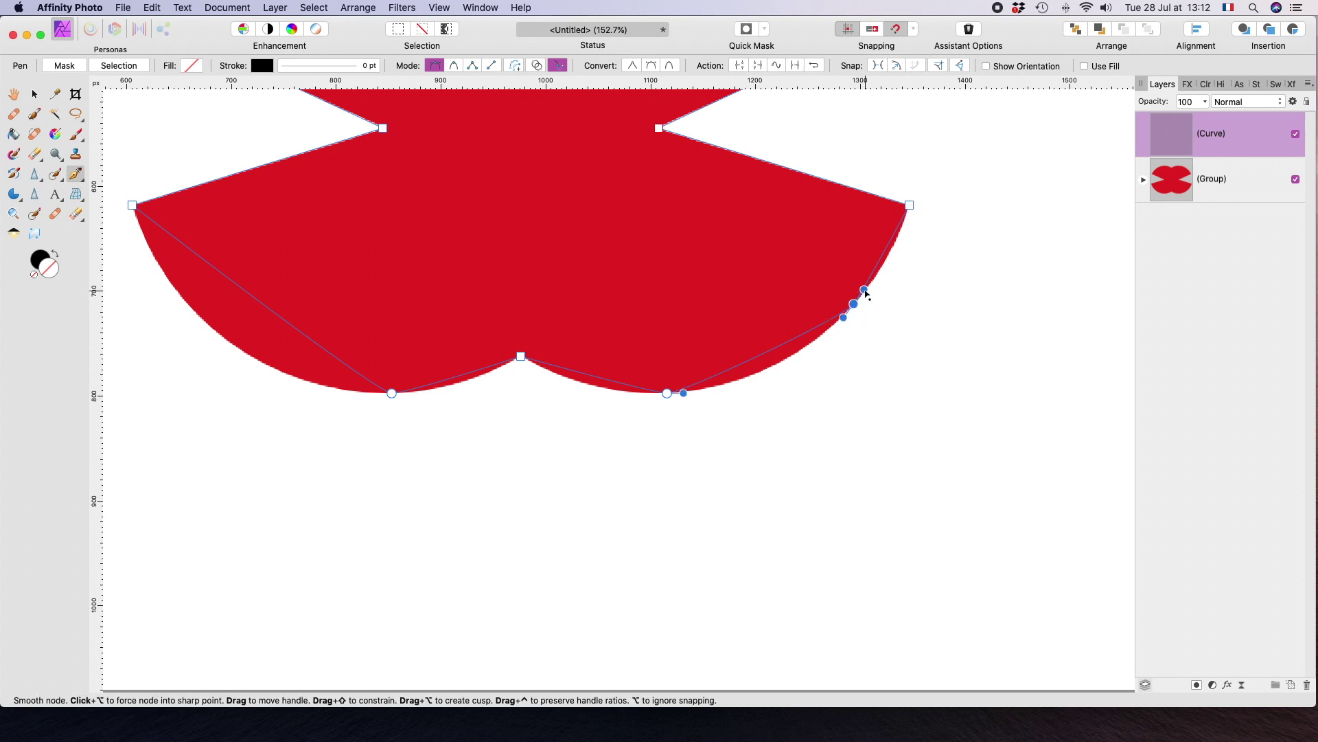
pyautogui.moveTo(865, 290)
pyautogui.mouseDown()
pyautogui.moveTo(886, 307)
pyautogui.moveTo(839, 261)
pyautogui.moveTo(899, 323)
pyautogui.moveTo(873, 280)
pyautogui.moveTo(854, 296)
pyautogui.moveTo(881, 308)
pyautogui.moveTo(856, 275)
pyautogui.mouseUp()
pyautogui.click(856, 275)
pyautogui.moveTo(855, 274); pyautogui.dragTo(886, 272)
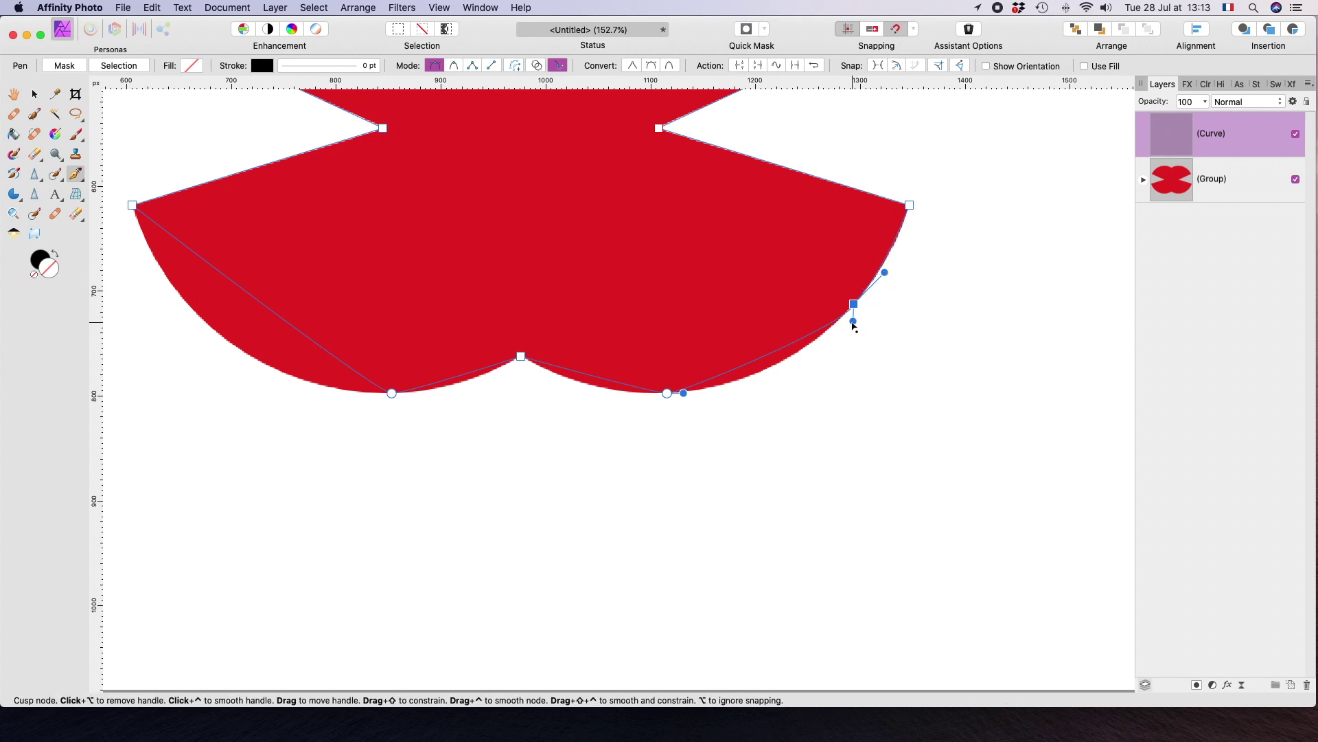
pyautogui.moveTo(852, 325); pyautogui.dragTo(828, 343)
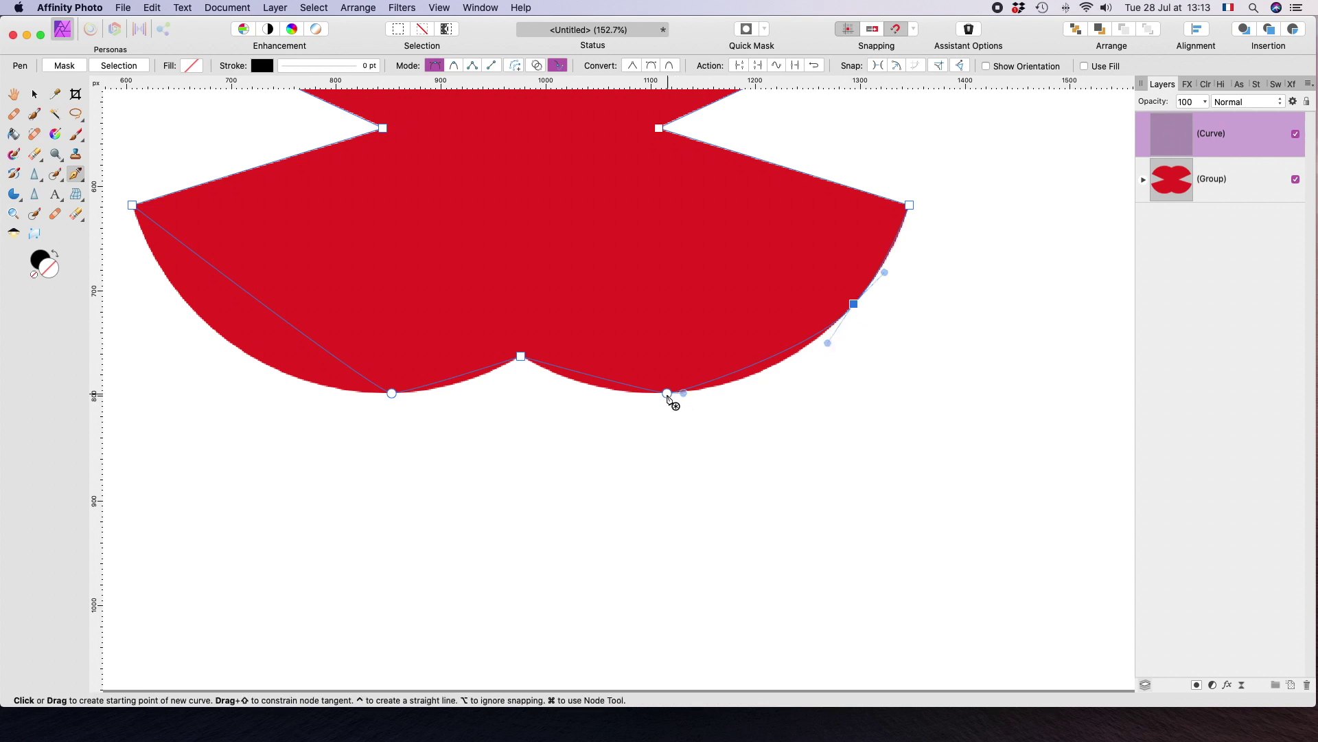
# Lengthen both handles of the node at the bottom of the right pie to fit the curve to the red edge
pyautogui.press('super')
pyautogui.click(667, 394)
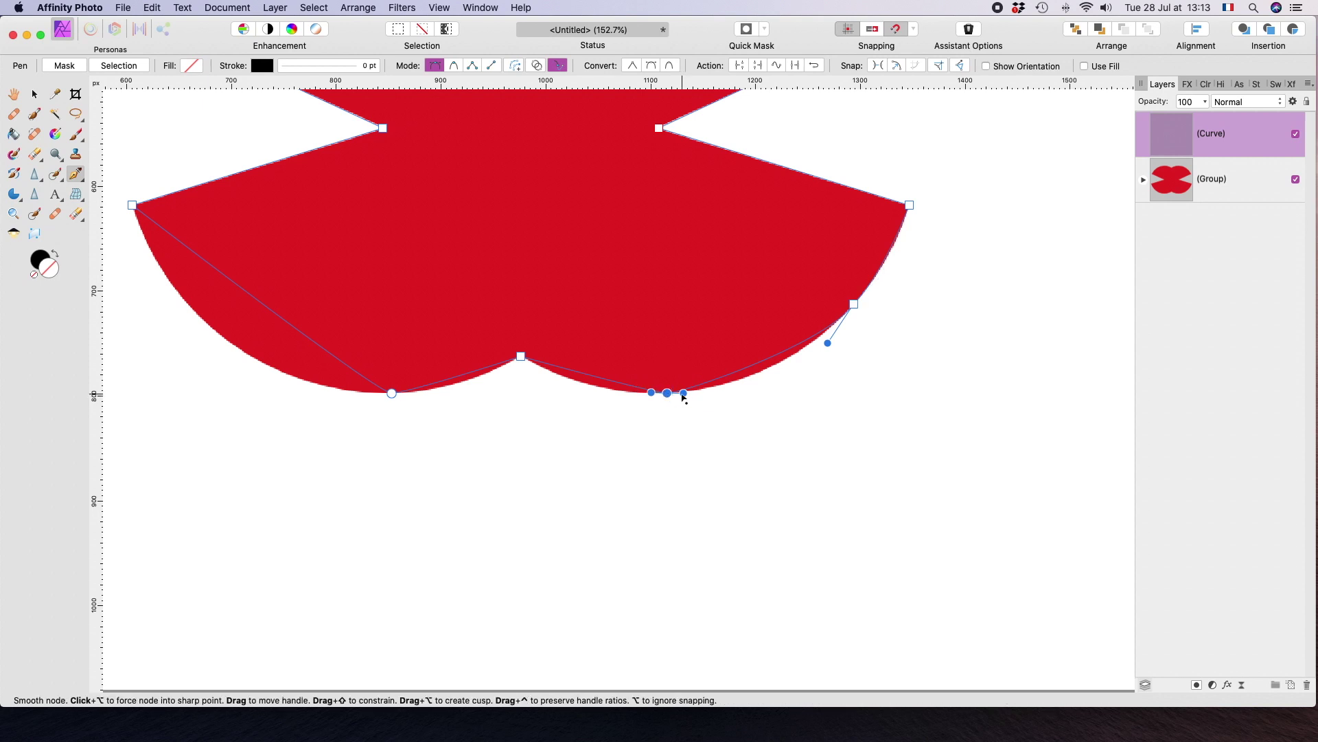
pyautogui.moveTo(684, 395); pyautogui.dragTo(736, 393)
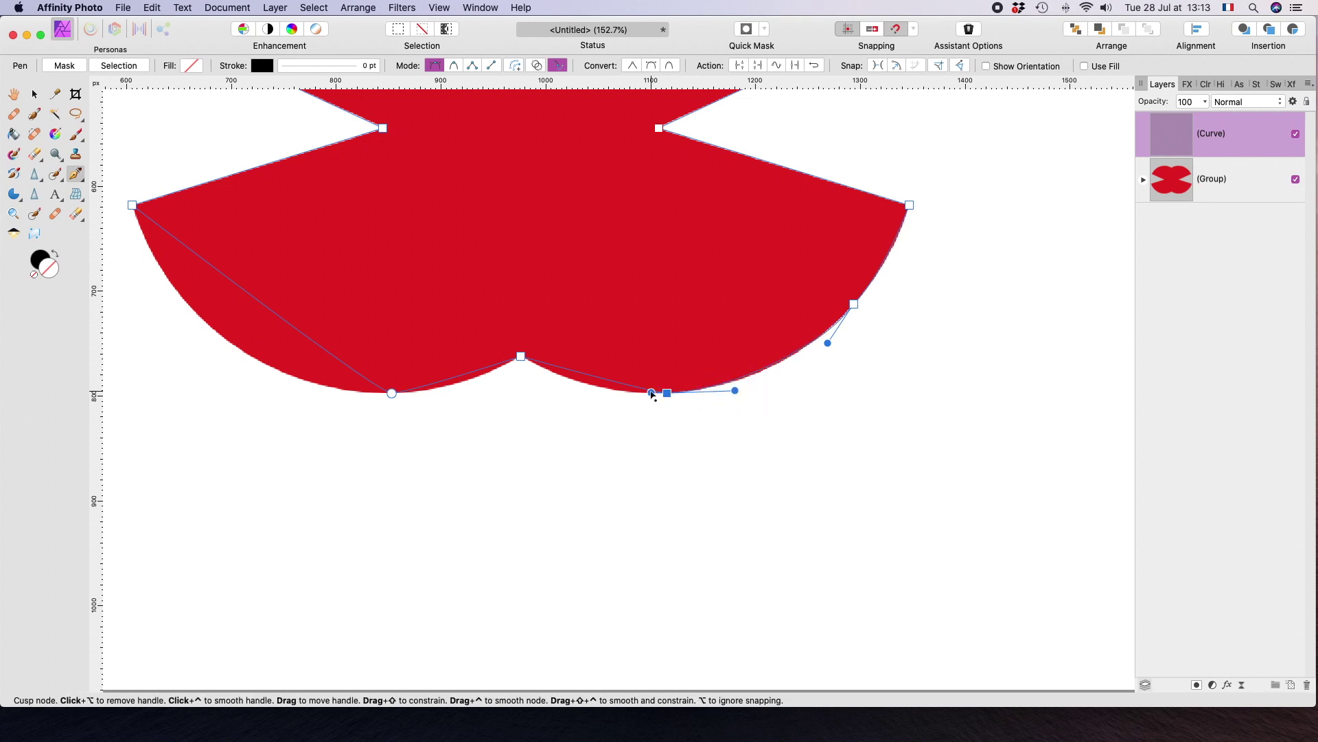
pyautogui.moveTo(651, 394); pyautogui.dragTo(602, 398)
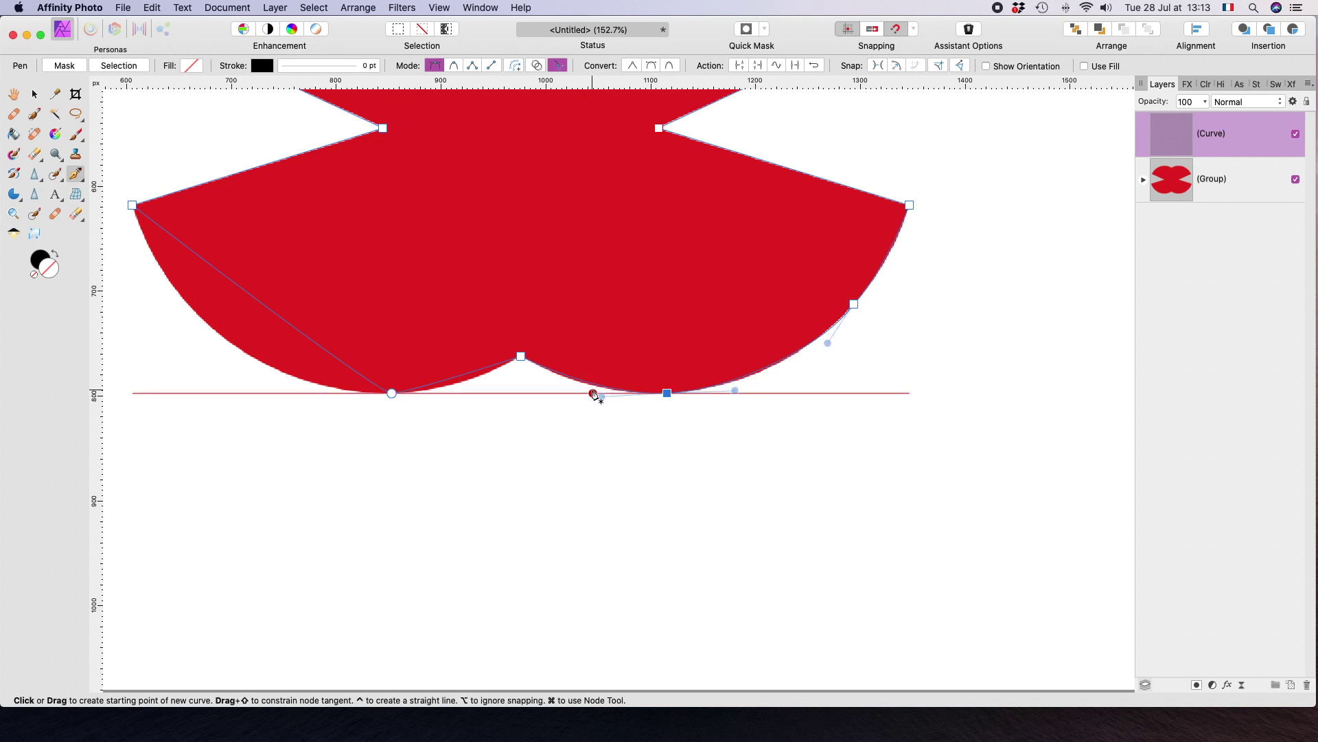
# Extend the notch-side handle of the left pie's bottom node so the segment to the notch follows the red edge
pyautogui.hscroll(-3, 622, 401)
pyautogui.hscroll(-1, 630, 401)
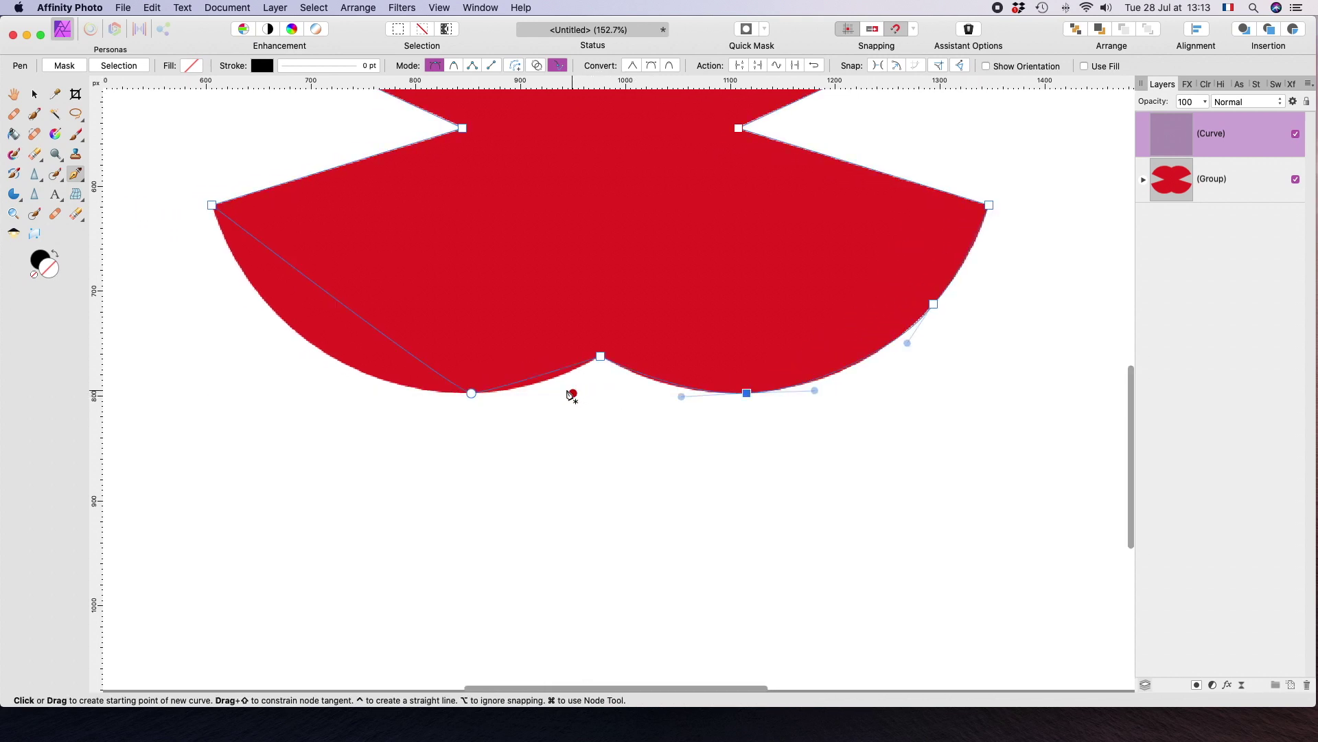
pyautogui.press('super')
pyautogui.click(471, 393)
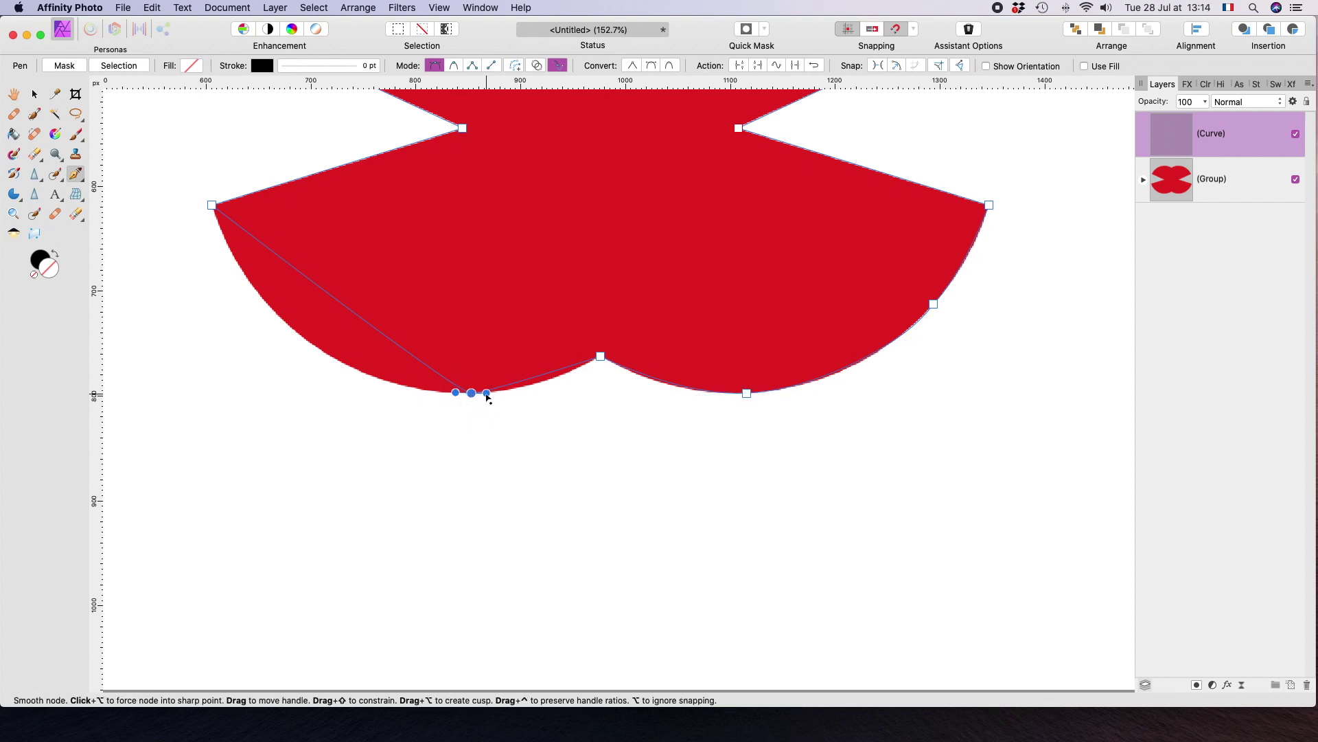
pyautogui.moveTo(487, 397); pyautogui.dragTo(520, 399)
pyautogui.press('Escape')
# Insert a node midway on the straight segment between the left wedge's lower outer corner and the left pie's bottom node
pyautogui.hscroll(-6, 484, 406)
pyautogui.scroll(1, 474, 410)
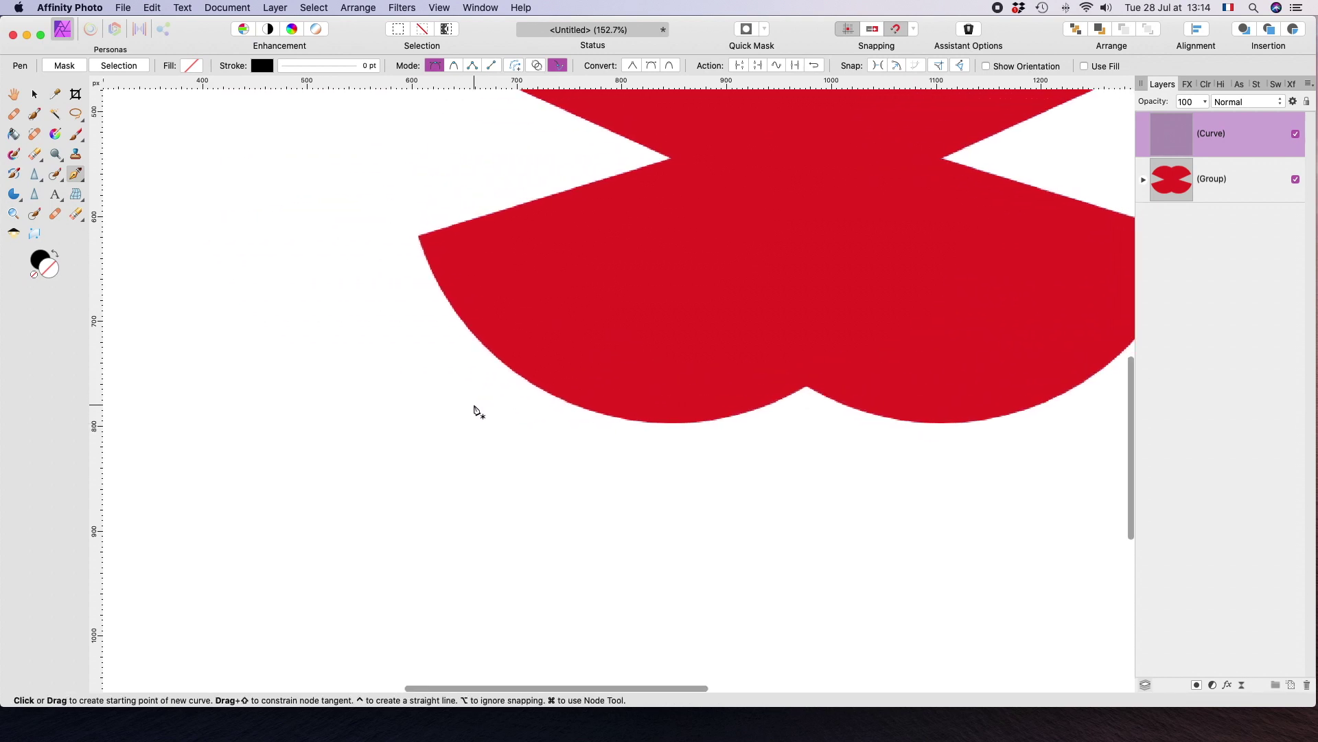
pyautogui.hscroll(2, 467, 410)
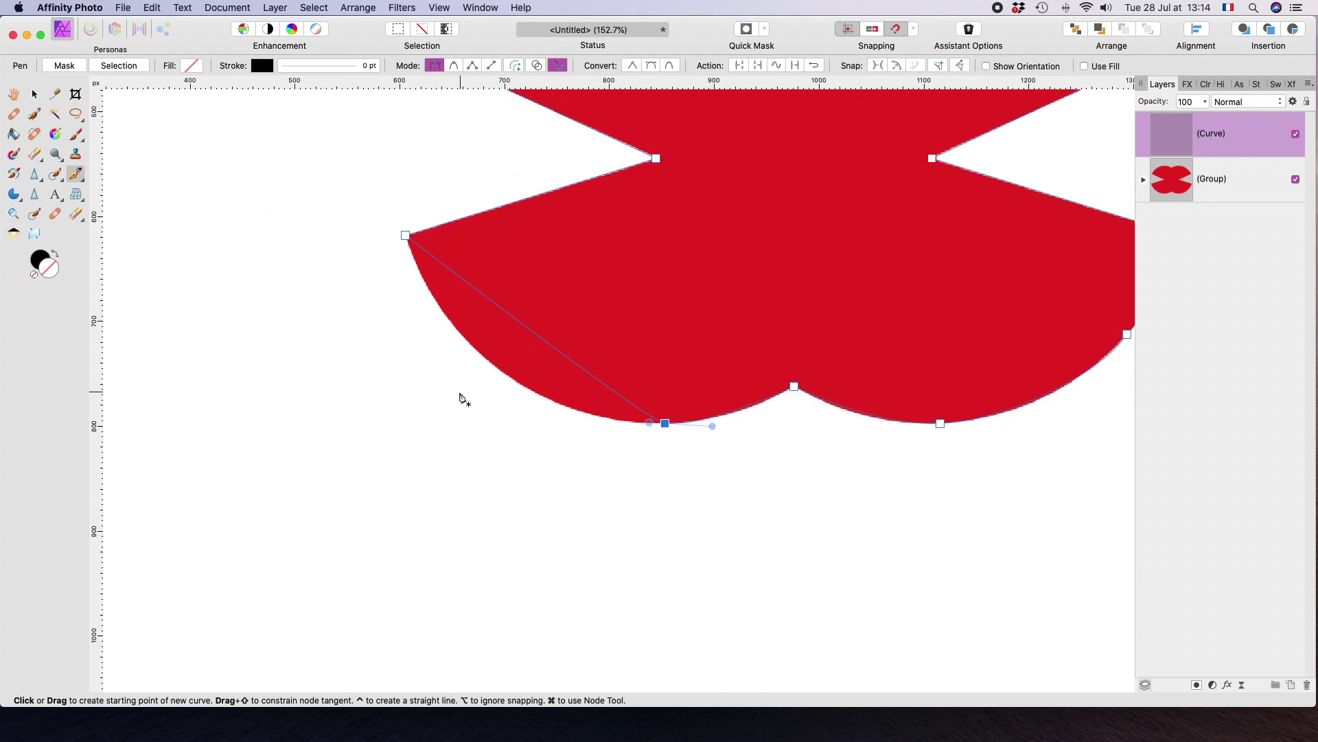
pyautogui.click(528, 329)
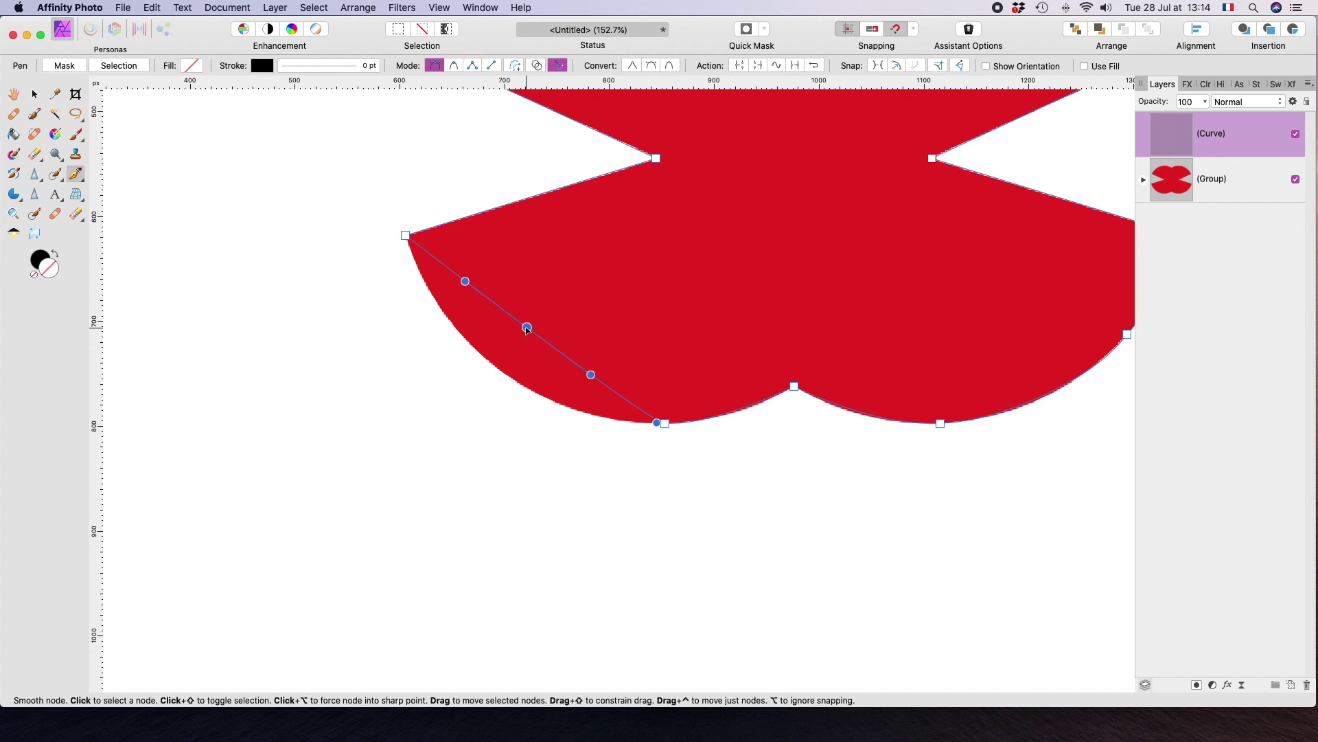
# Move the new node onto the left pie's lower outer arc and lengthen its upper handle to follow the red edge
pyautogui.moveTo(527, 329); pyautogui.dragTo(508, 376)
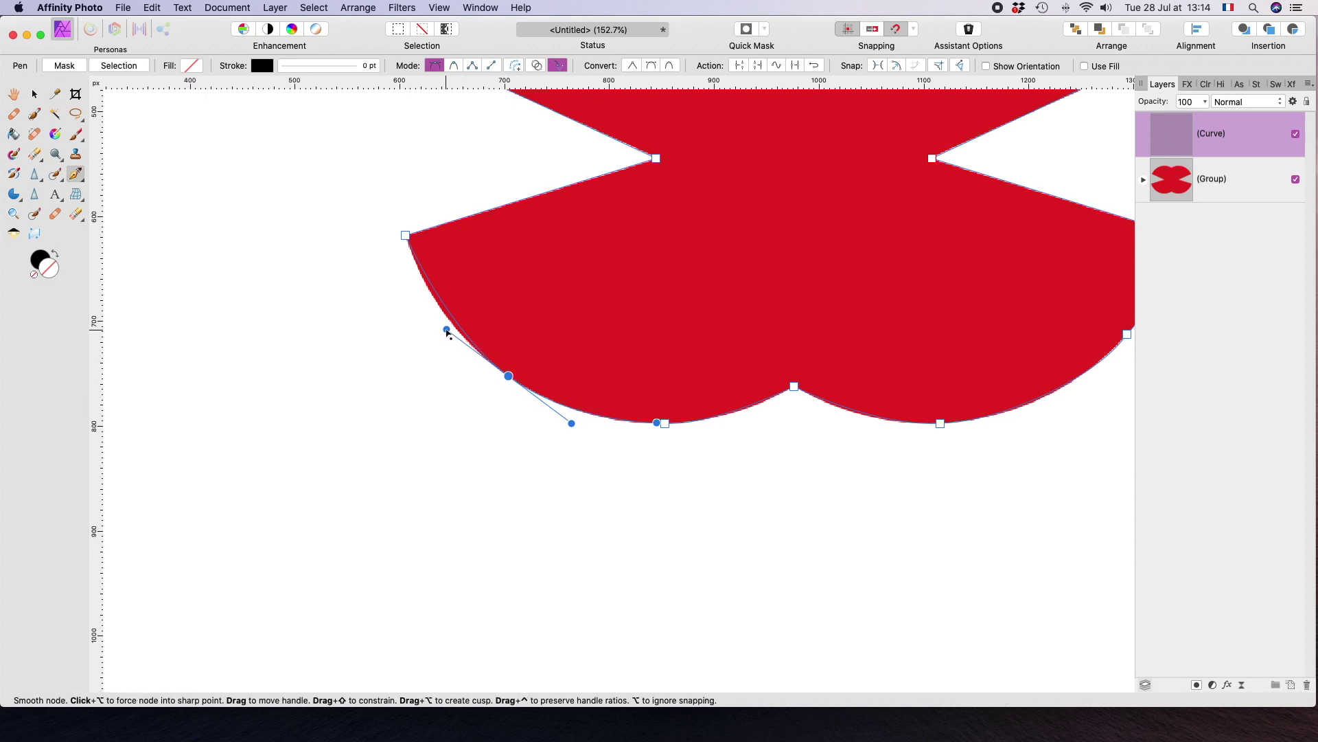
pyautogui.moveTo(446, 331); pyautogui.dragTo(435, 327)
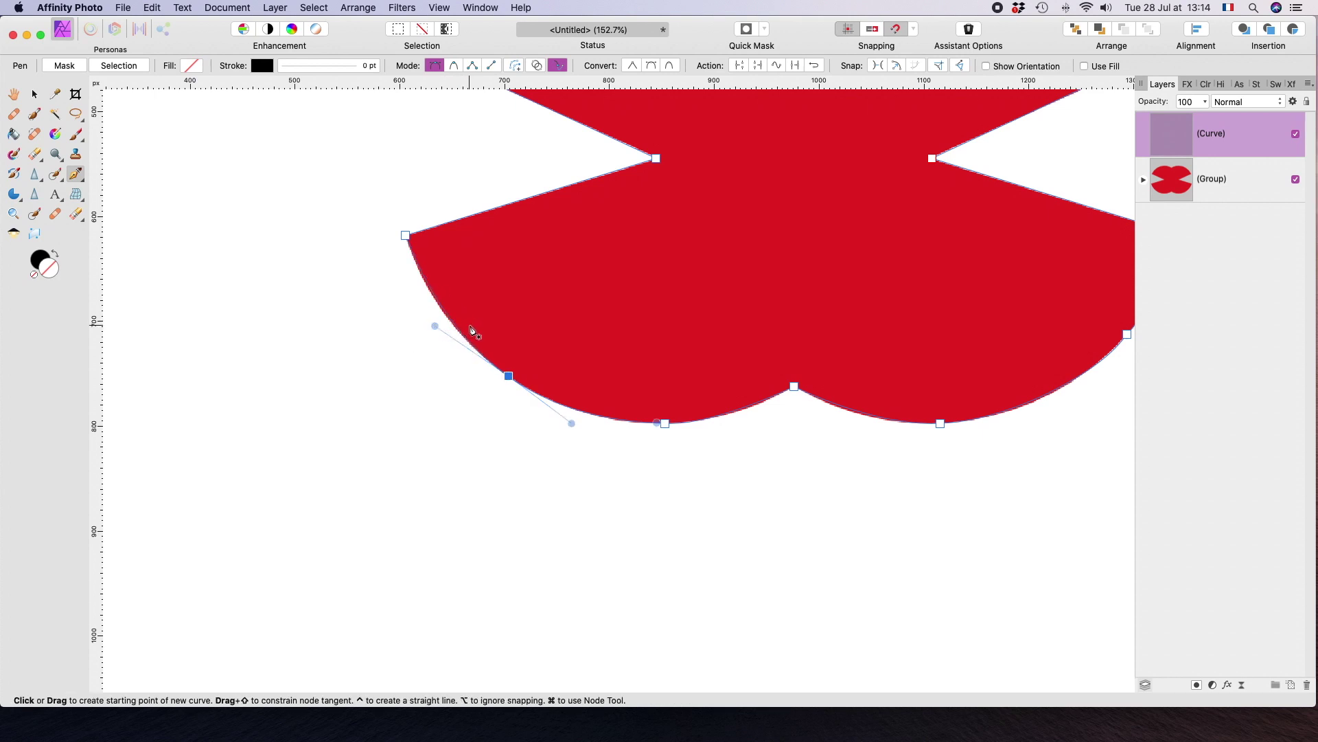
# Shift the node at the tip of the left wedge slightly inward onto the red corner
pyautogui.scroll(5, 474, 333)
pyautogui.hscroll(3, 474, 333)
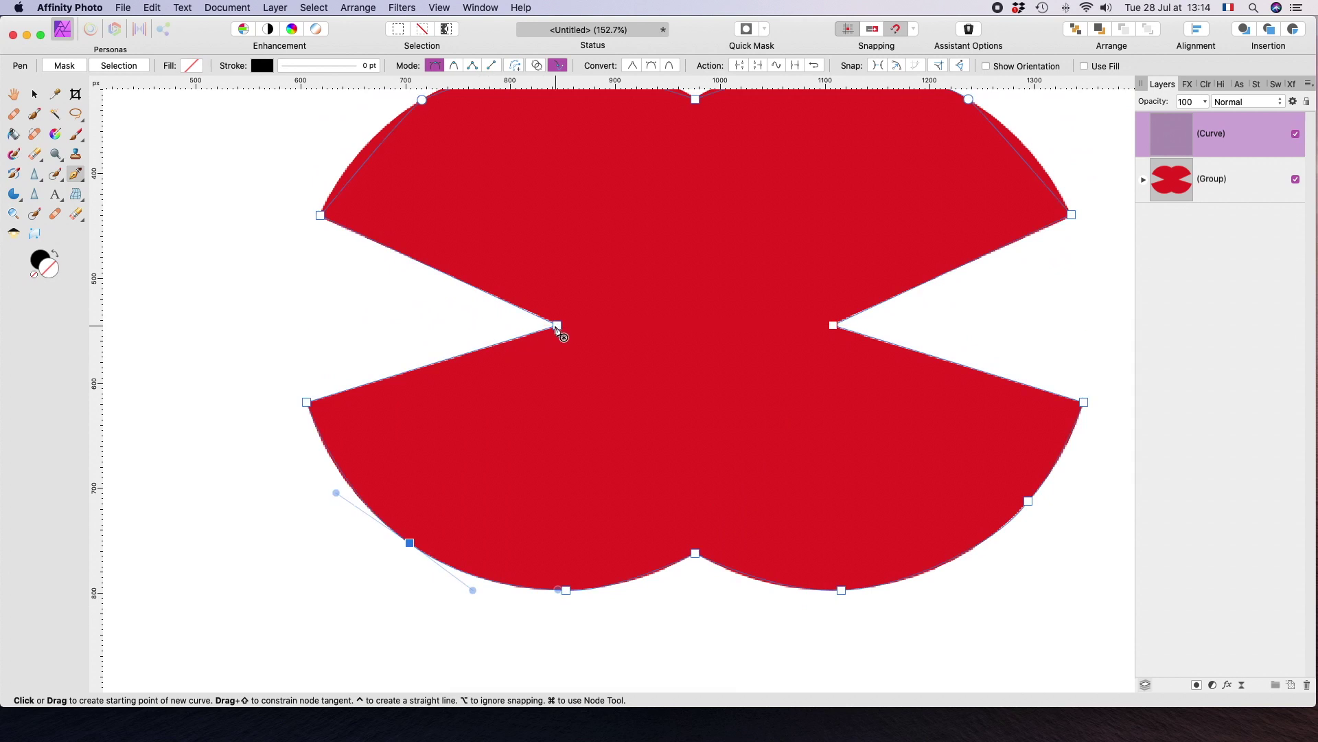
pyautogui.press('super')
pyautogui.moveTo(557, 326); pyautogui.dragTo(561, 326)
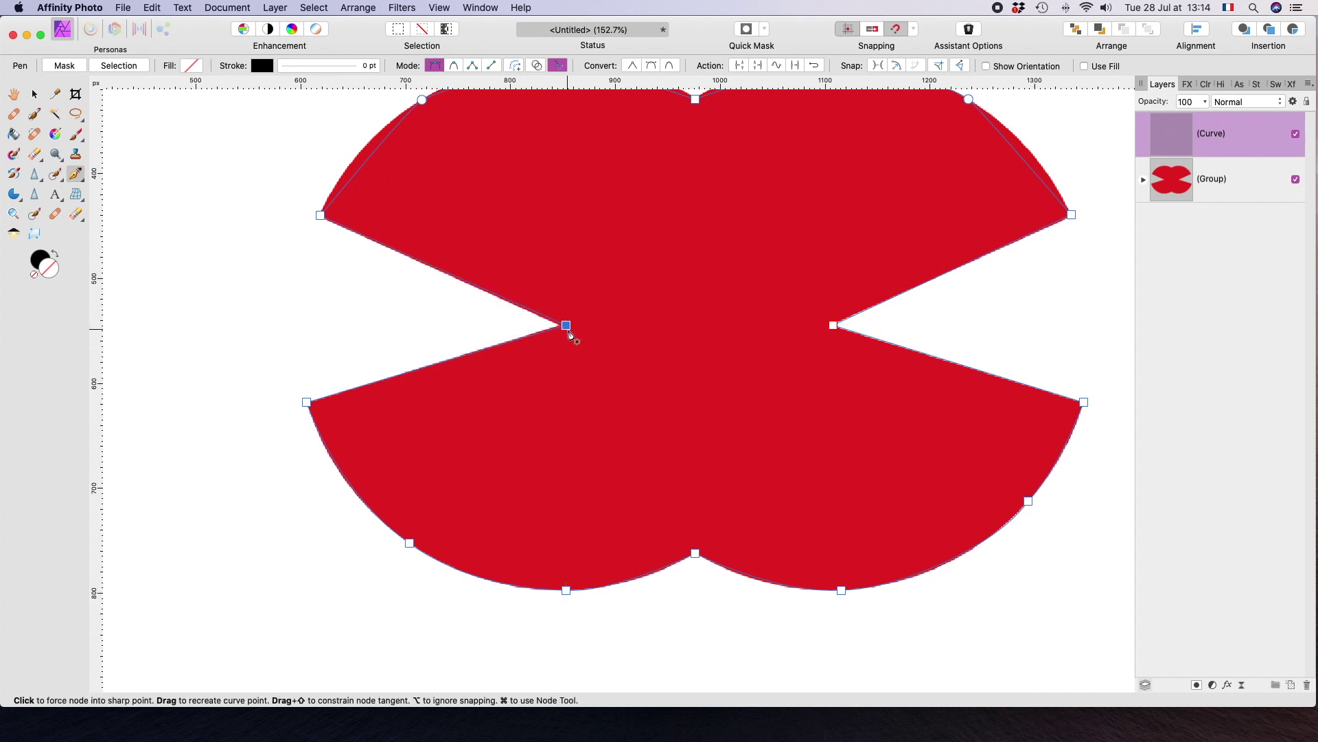
# Make the node on the left pie's upper outer arc a cusp and extend both handles to fit the red edge
pyautogui.scroll(5, 526, 333)
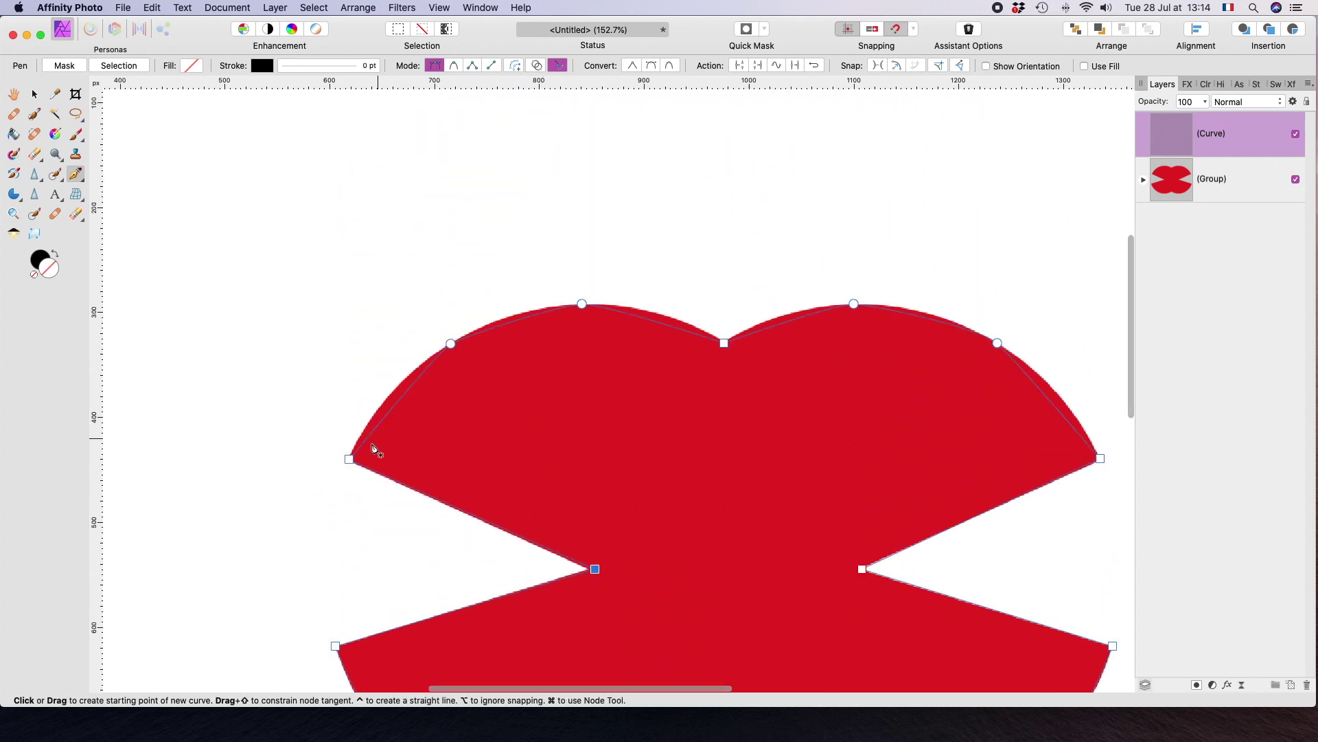
pyautogui.keyDown('super'); pyautogui.click(349, 458); pyautogui.keyUp('super')
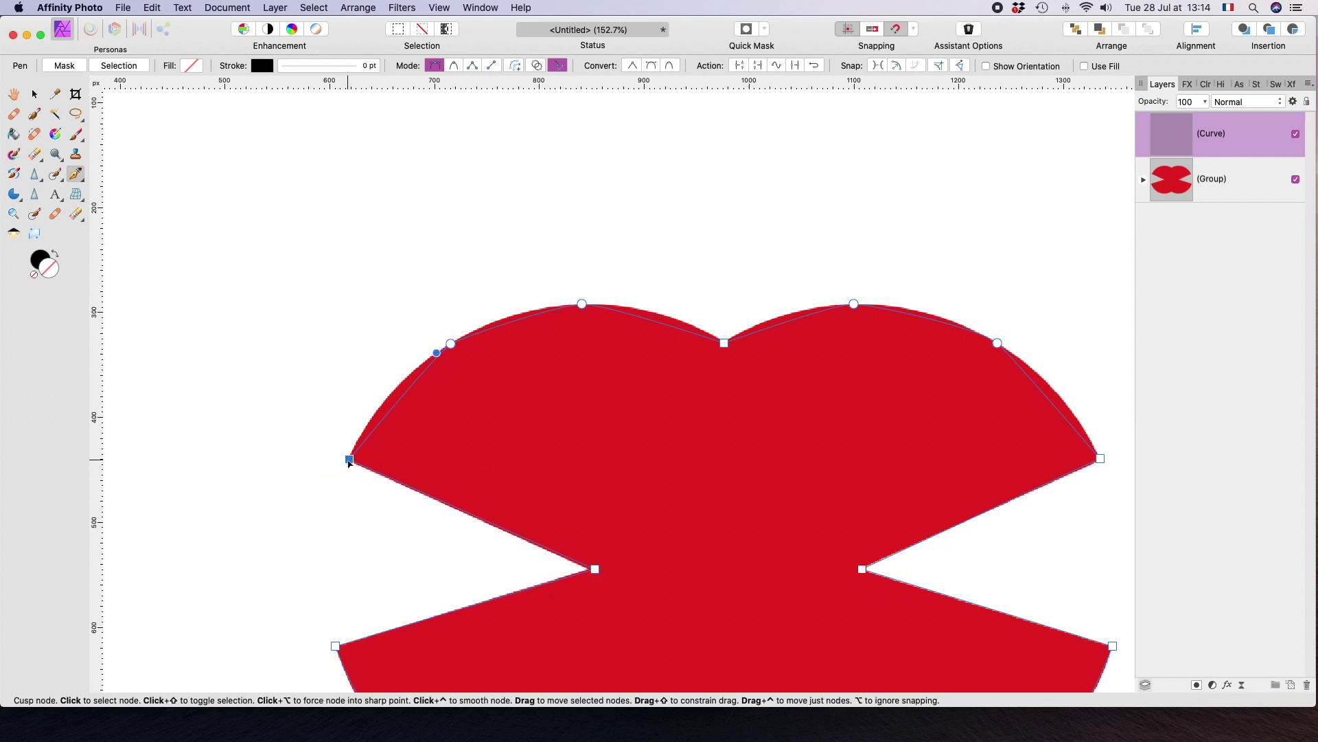
pyautogui.keyDown('super'); pyautogui.click(451, 344); pyautogui.keyUp('super')
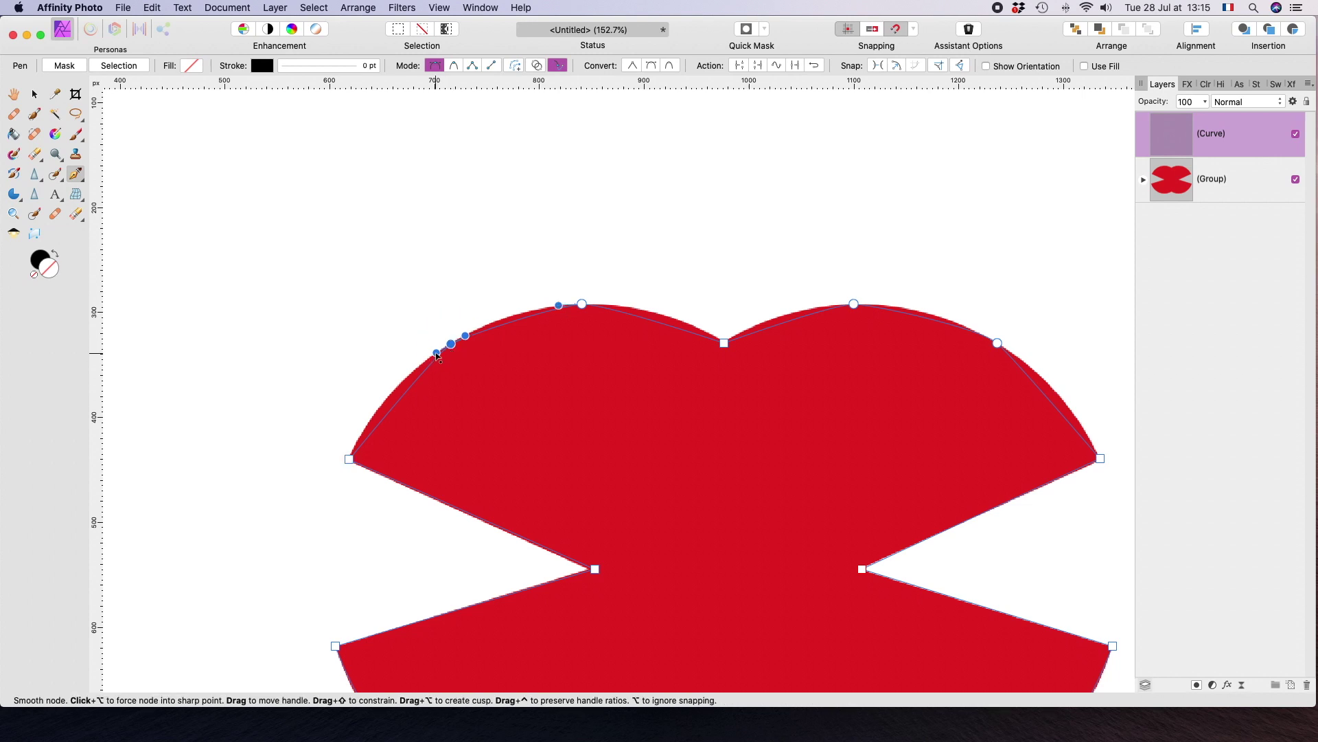
pyautogui.moveTo(437, 354); pyautogui.dragTo(392, 375)
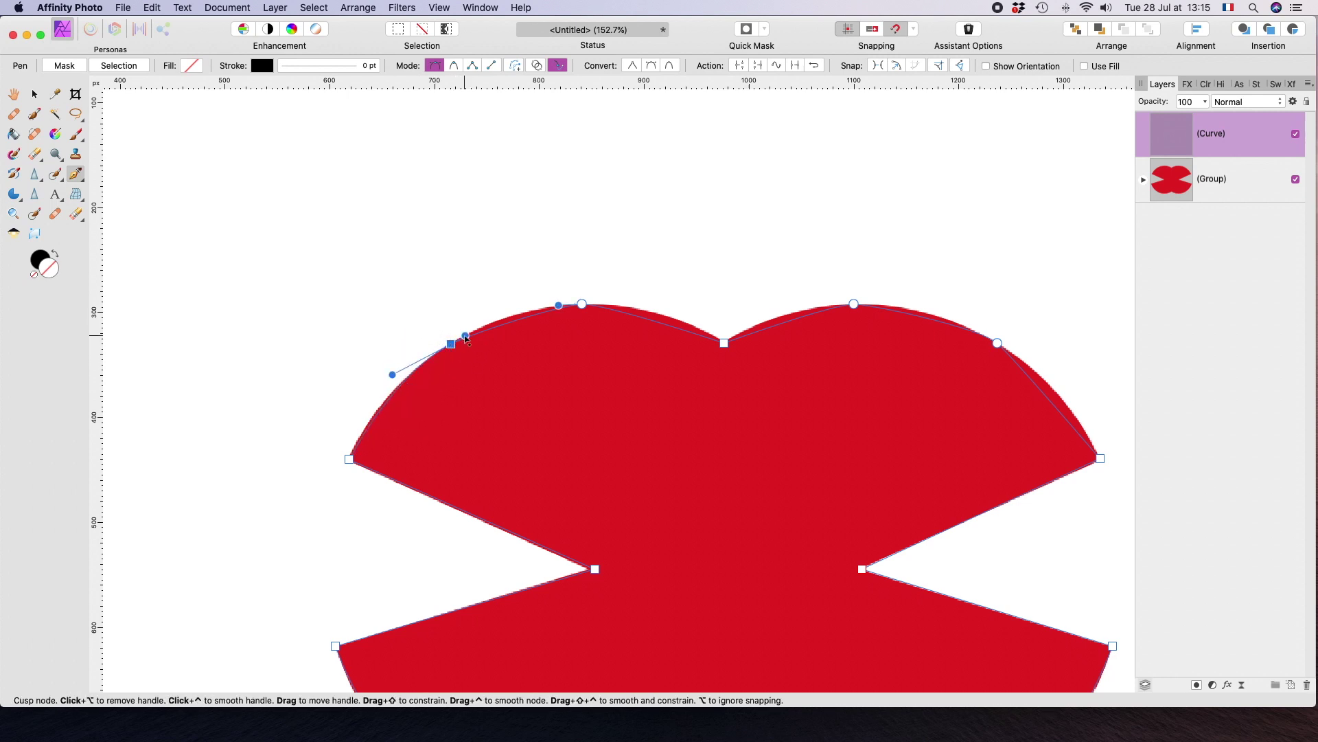
pyautogui.moveTo(465, 335); pyautogui.dragTo(486, 316)
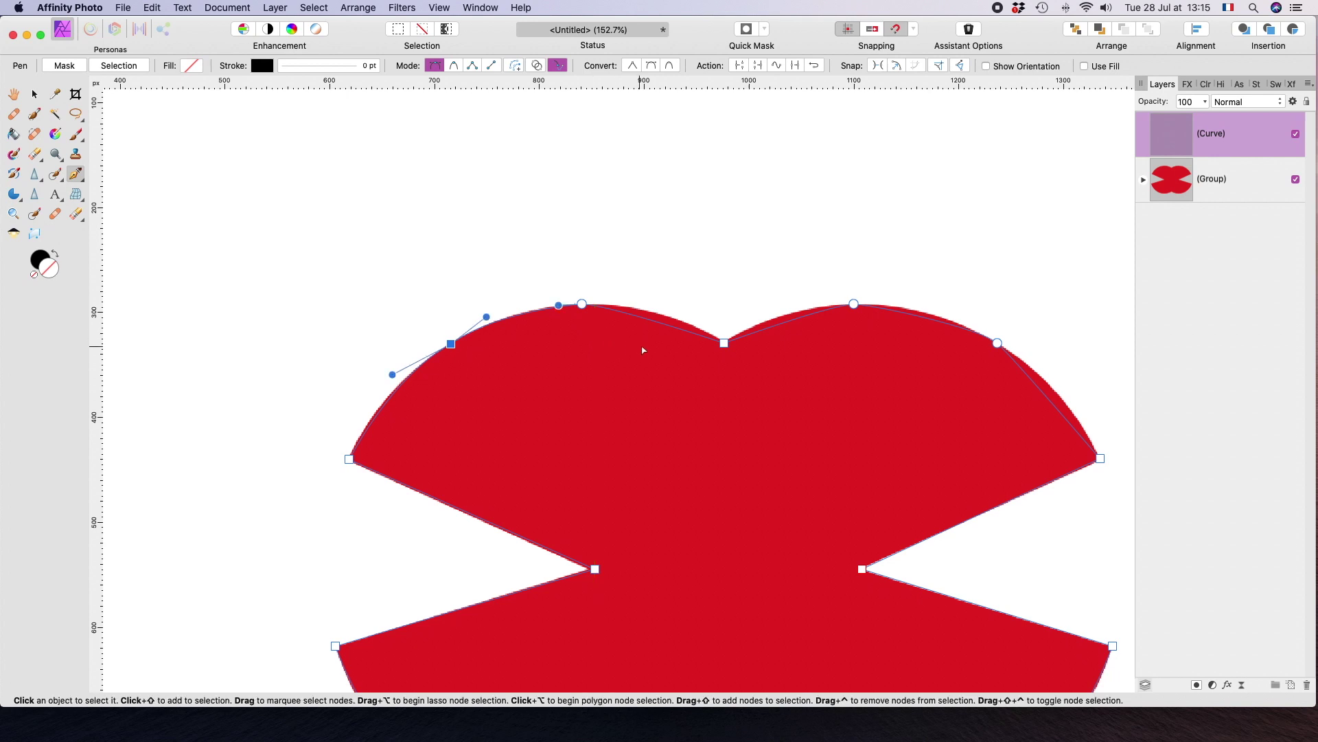
# Extend the notch-side handle of the left pie's top node along the arc and nudge the upper notch node into place
pyautogui.click(582, 305)
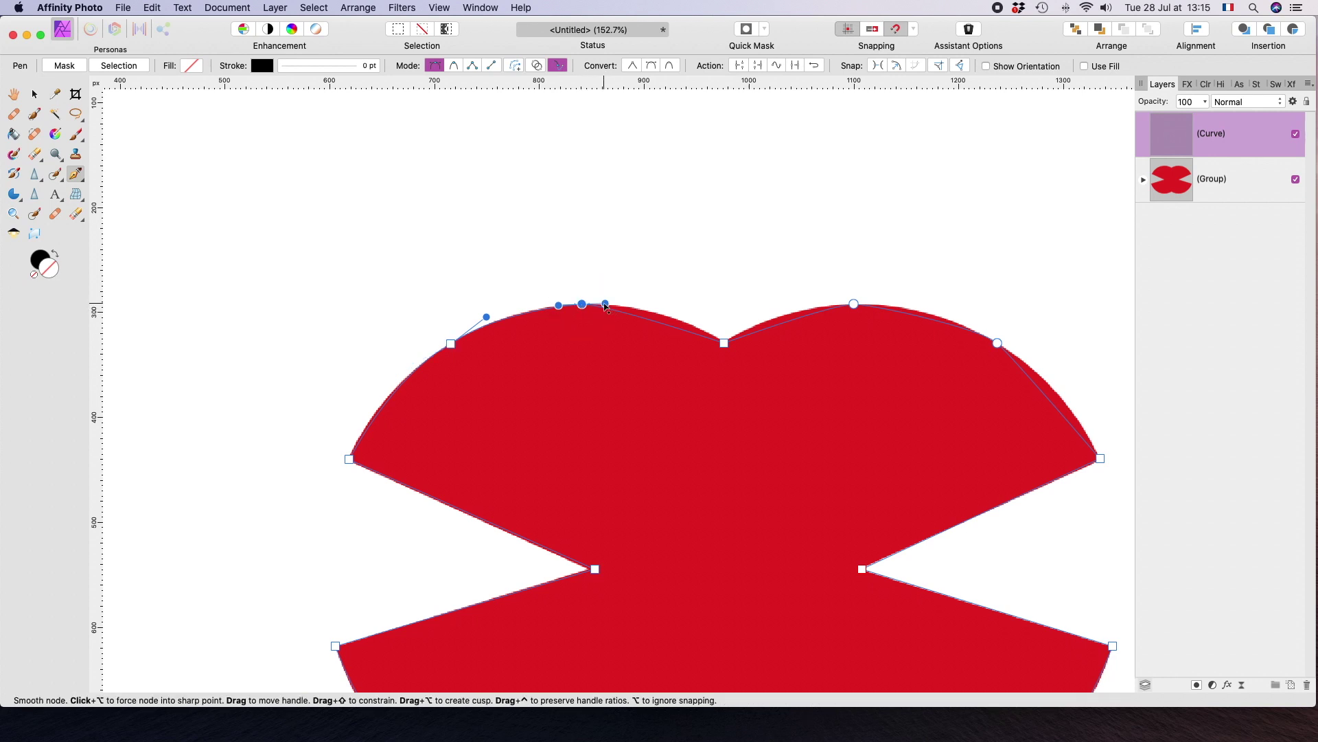
pyautogui.moveTo(605, 304); pyautogui.dragTo(638, 298)
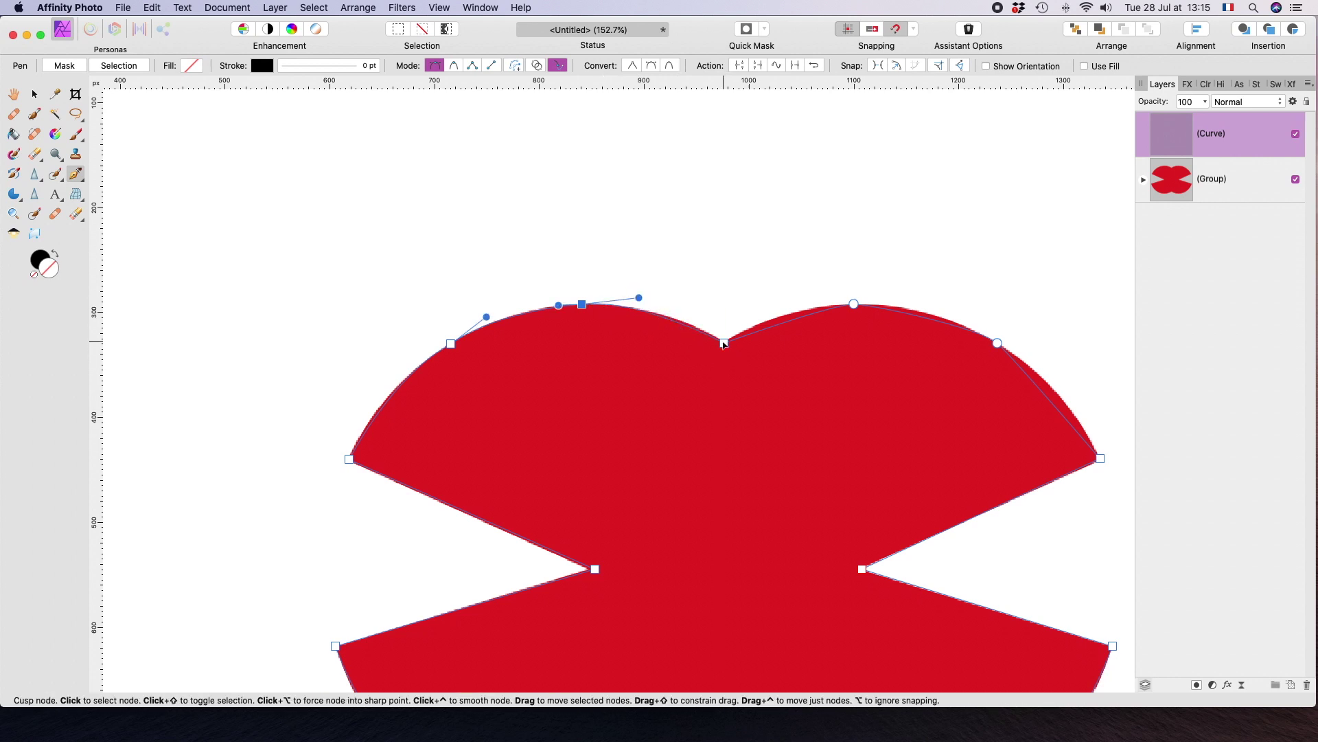
pyautogui.moveTo(724, 343); pyautogui.dragTo(726, 342)
pyautogui.moveTo(641, 300); pyautogui.dragTo(647, 300)
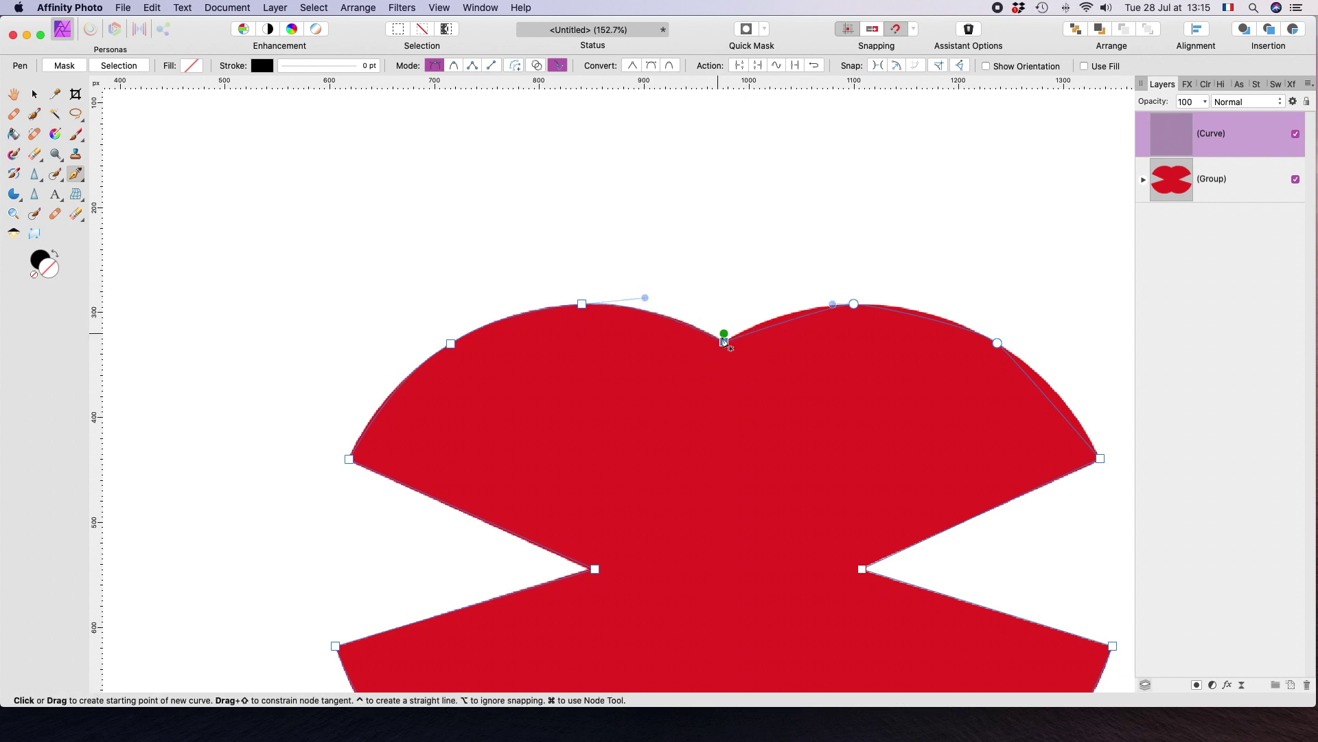
# Lengthen both handles of the right pie's top node and the lower handle of its upper outer node to fit the arc
pyautogui.click(855, 305)
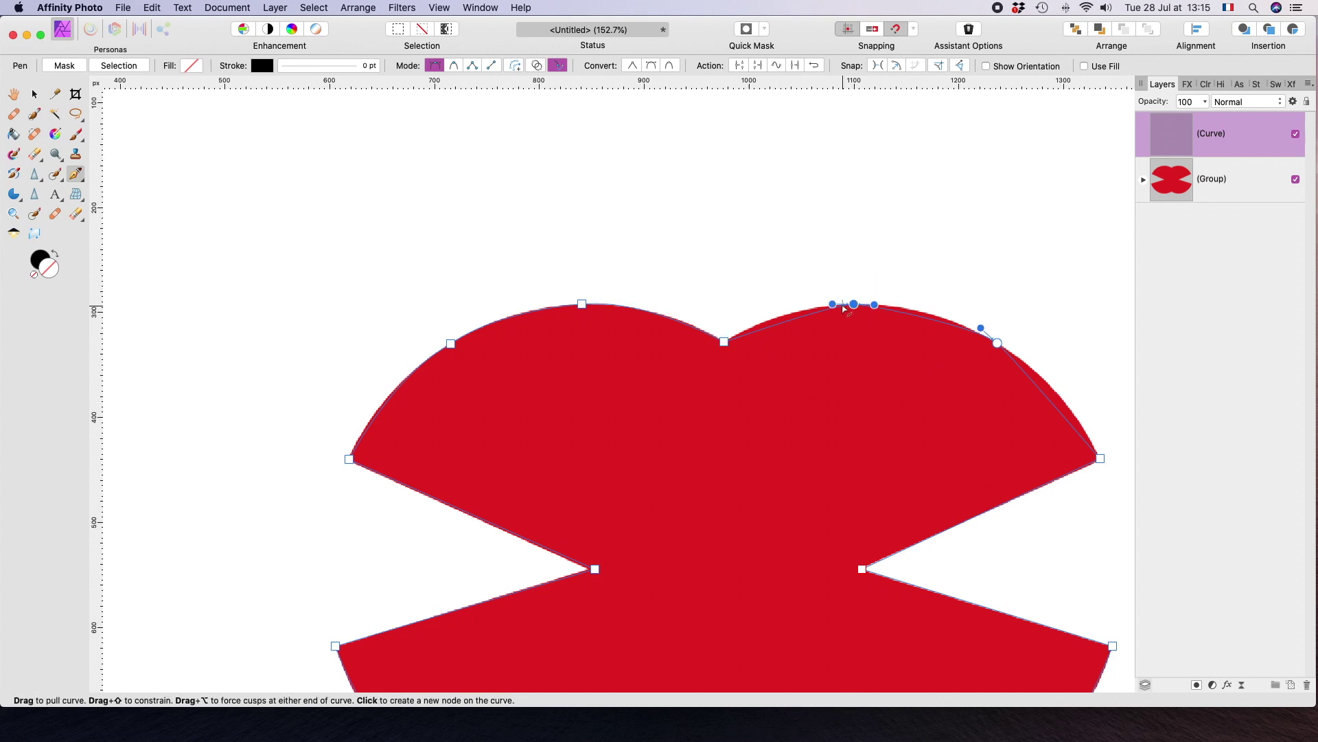
pyautogui.moveTo(831, 307); pyautogui.dragTo(898, 303)
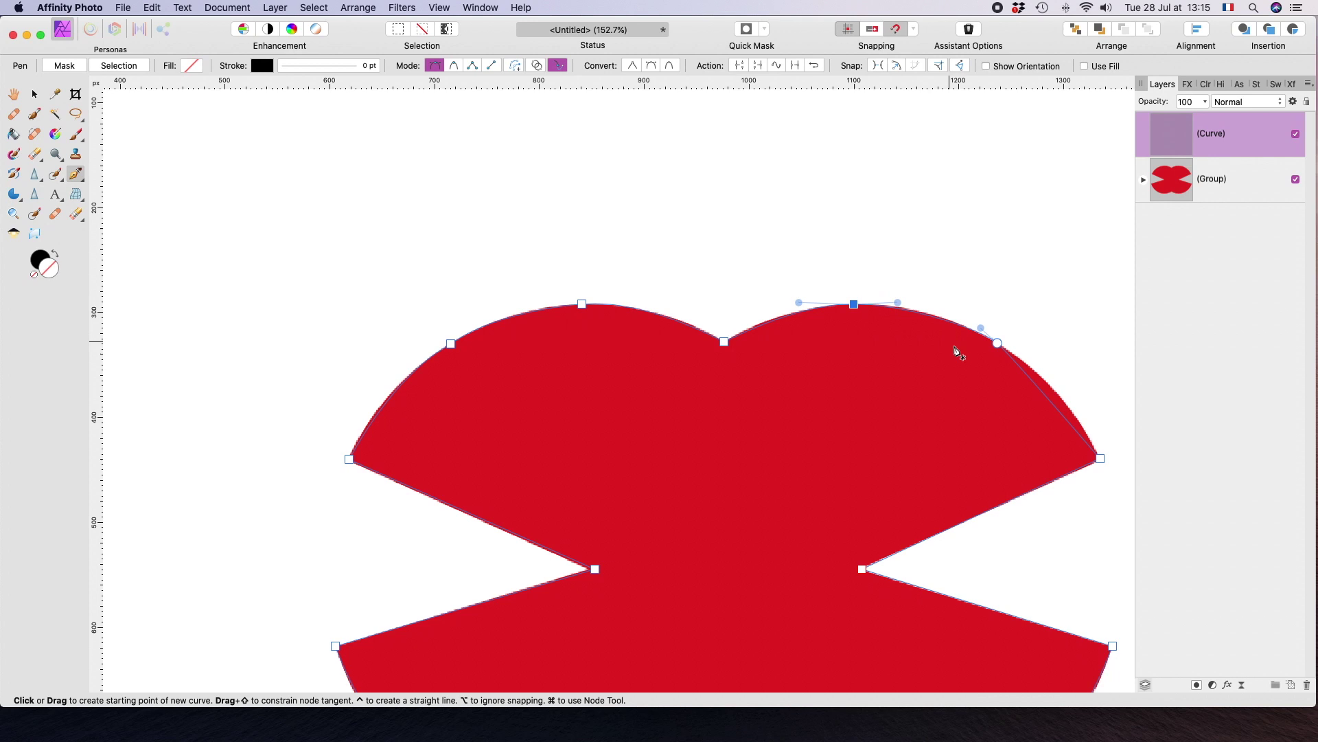
pyautogui.click(997, 343)
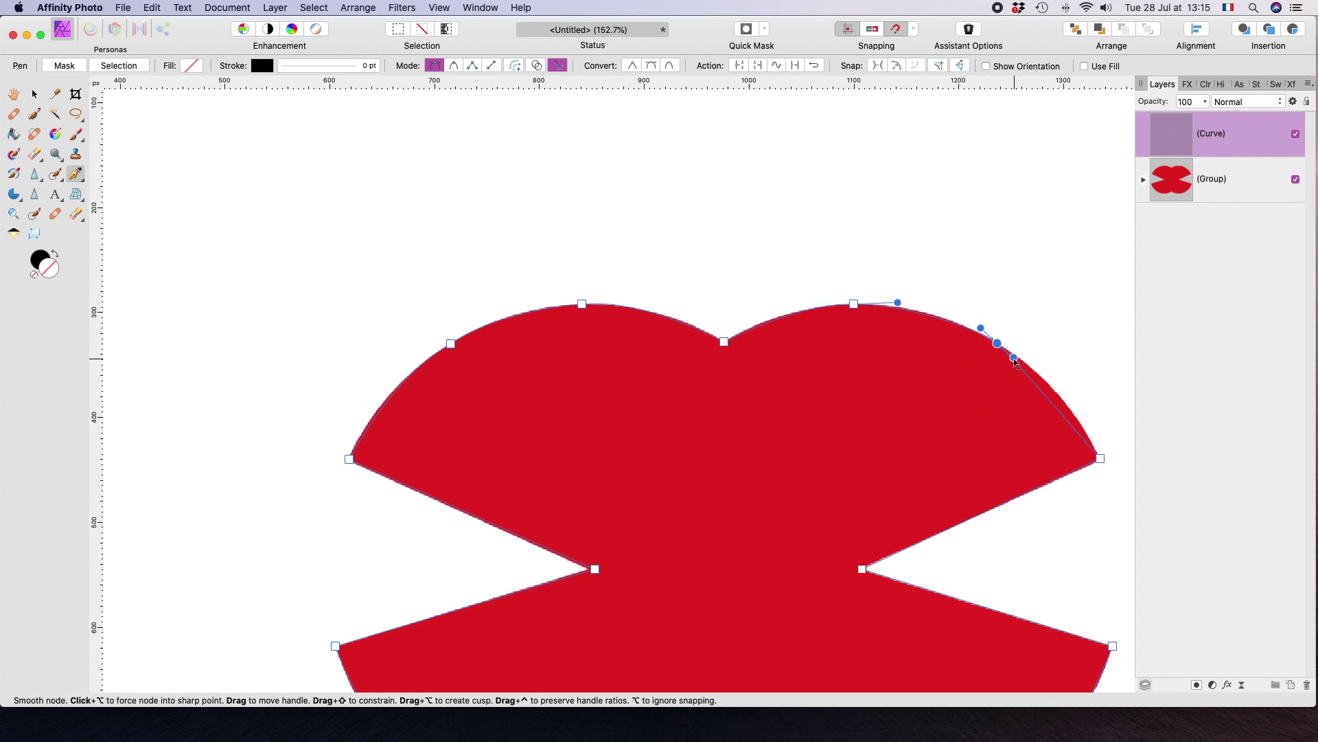
pyautogui.moveTo(1016, 362); pyautogui.dragTo(1056, 376)
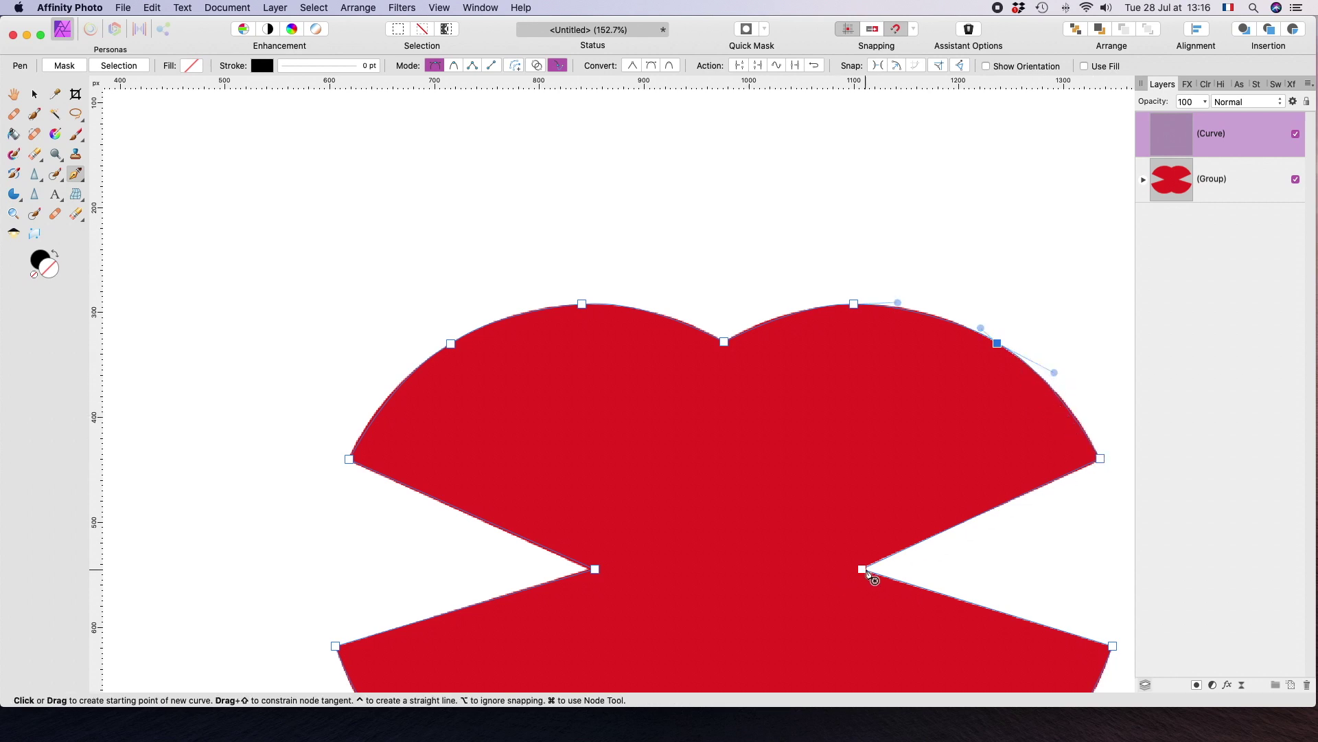
# Convert the finished curve around both pies into a pixel selection
pyautogui.scroll(-5, 674, 548)
pyautogui.hscroll(3, 671, 547)
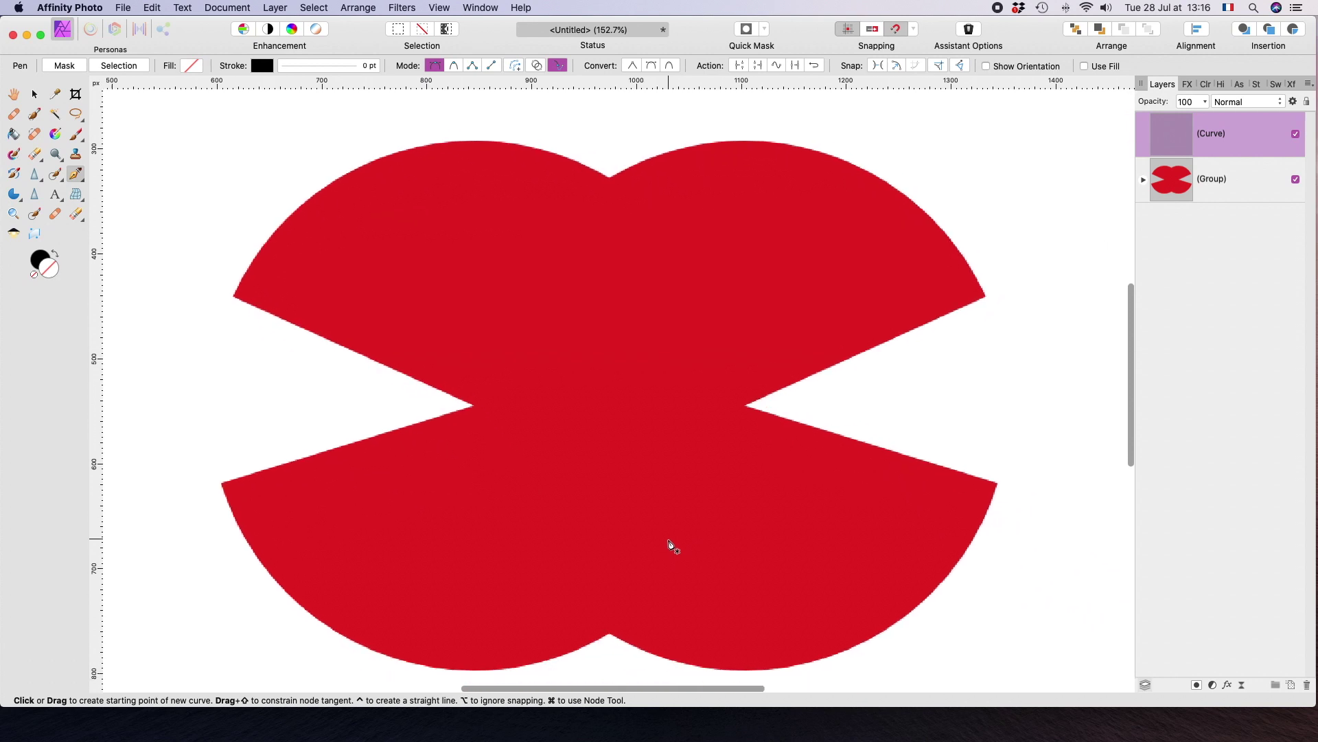
pyautogui.hscroll(1, 674, 547)
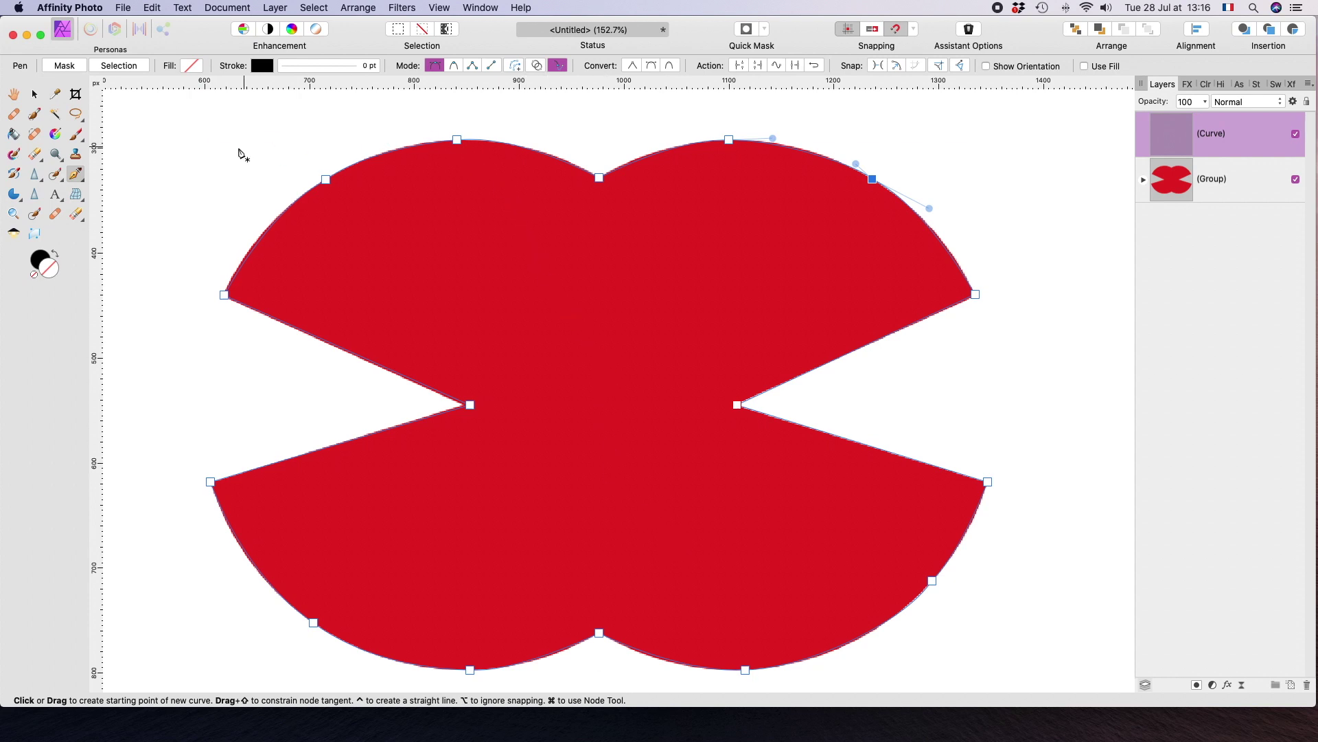
pyautogui.click(119, 66)
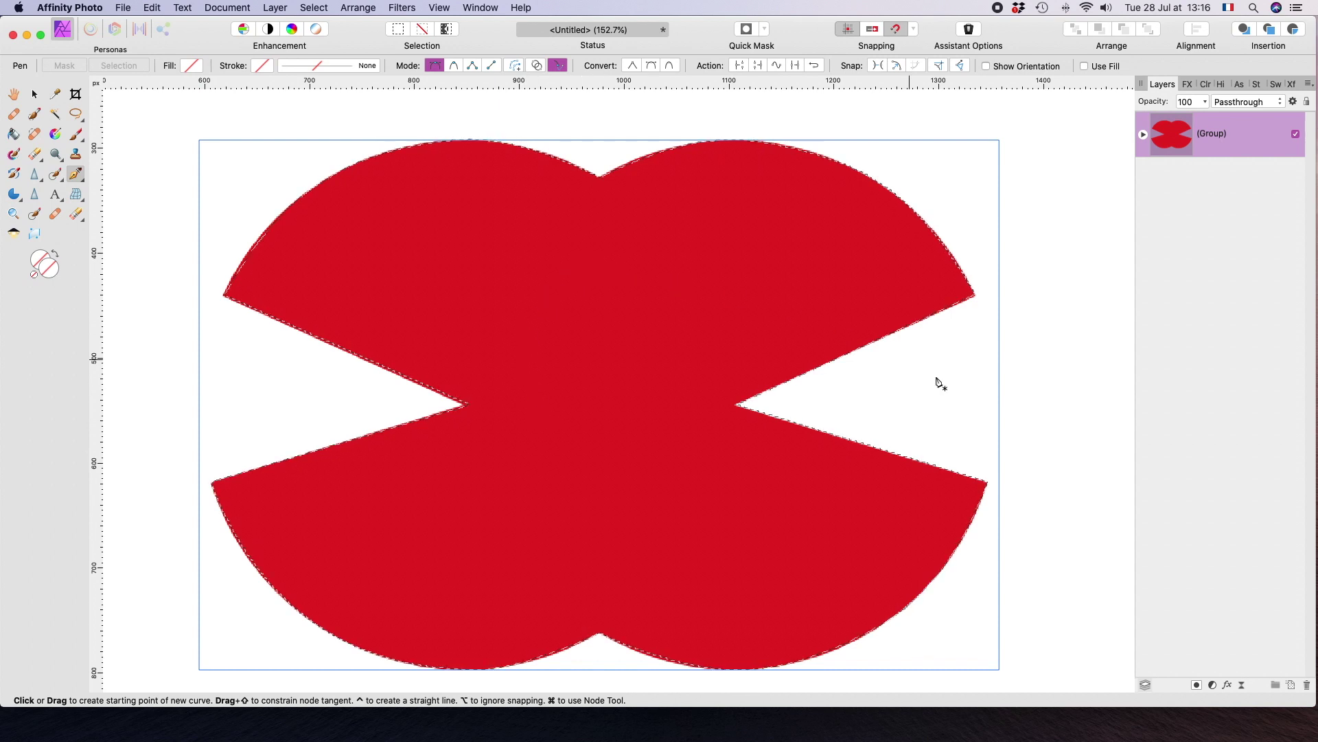
# Add a new pixel layer and flood fill the selection with black at 9% tolerance
pyautogui.click(1290, 686)
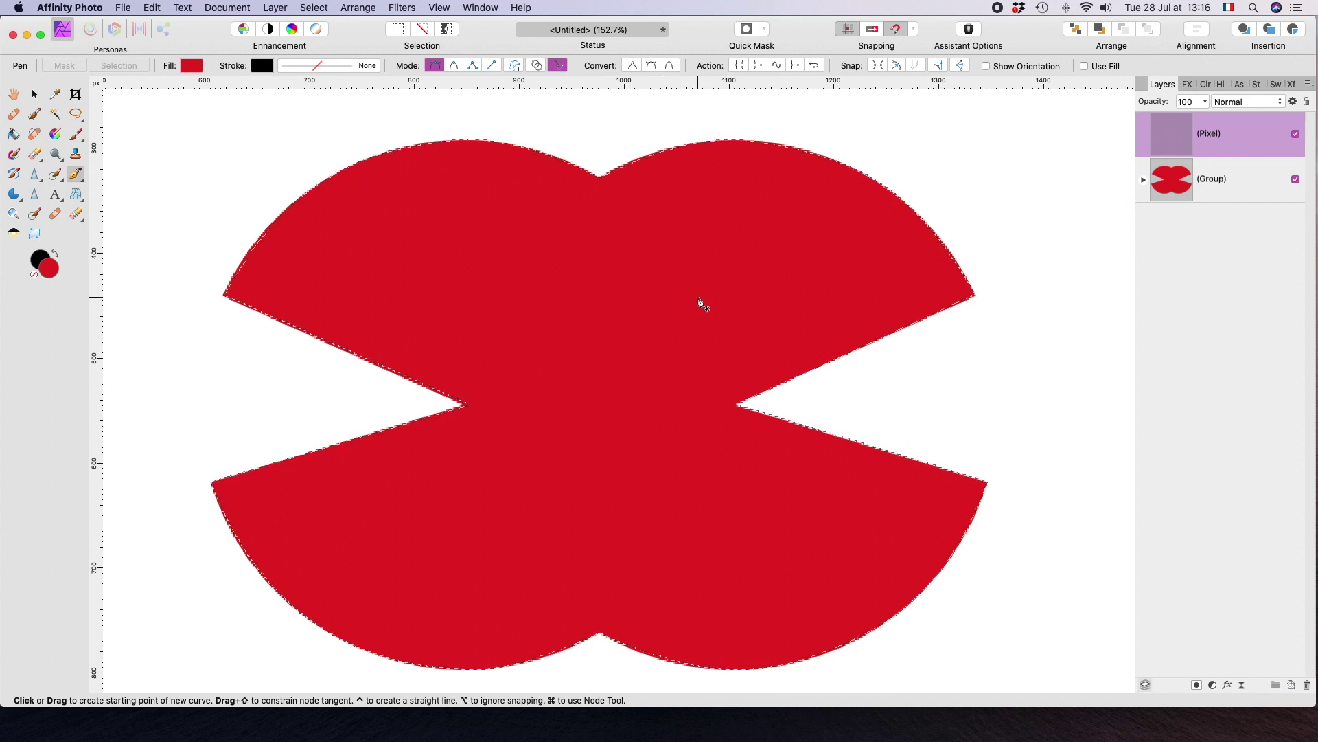
pyautogui.click(14, 134)
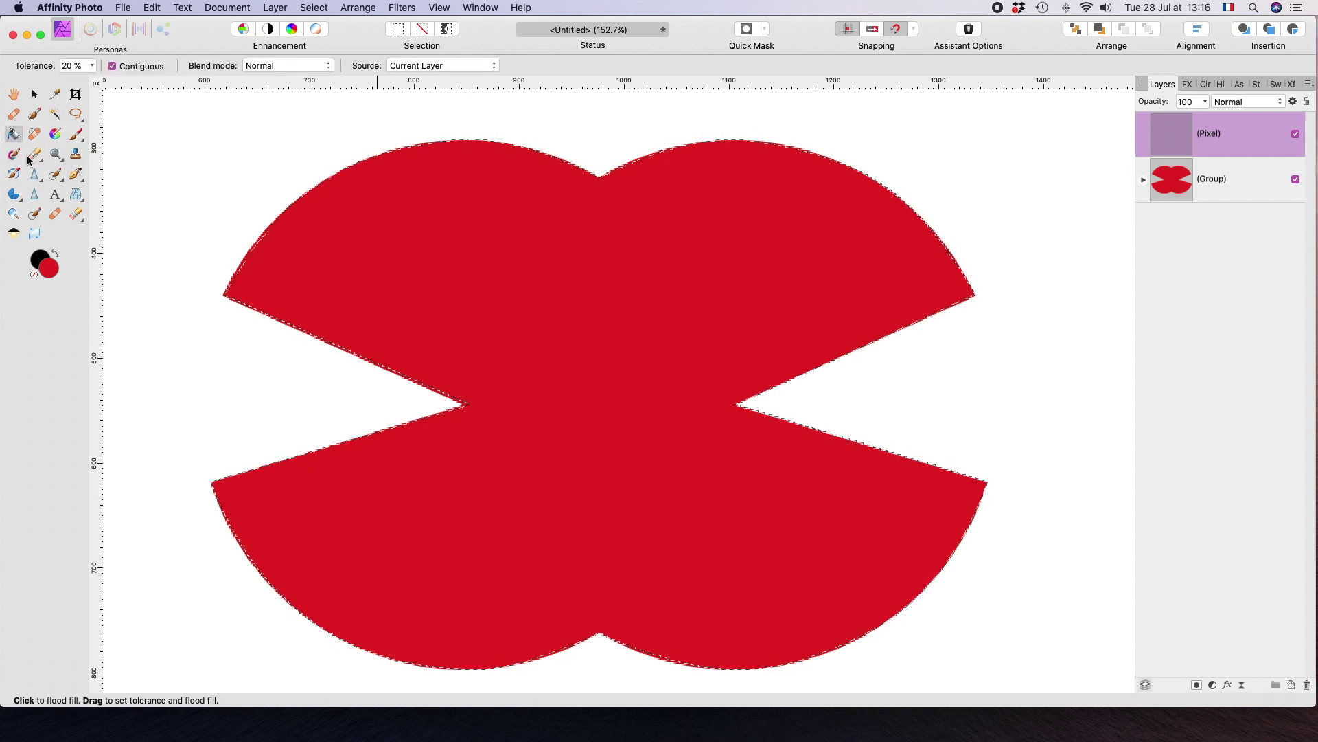
pyautogui.click(56, 255)
pyautogui.moveTo(565, 306); pyautogui.dragTo(577, 318)
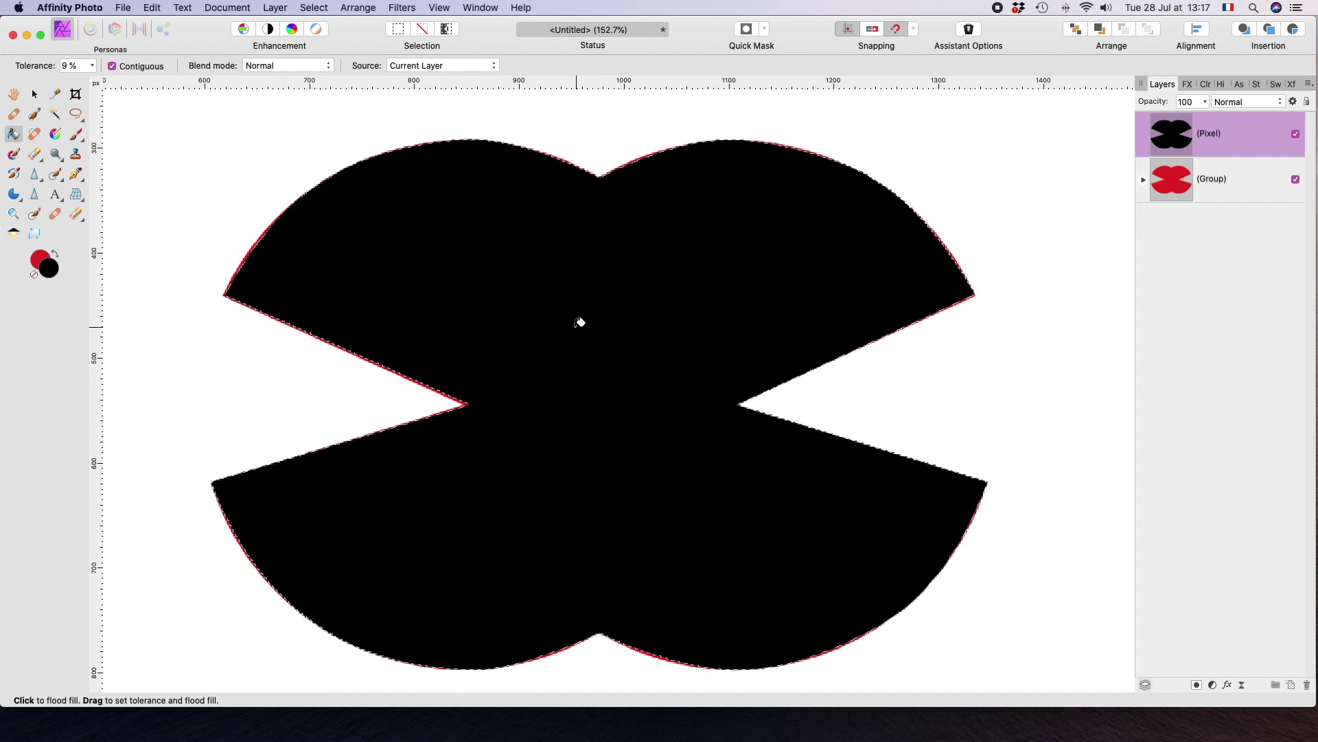
# Clear the pixel selection and hide the red Group layer, leaving no layer selected
pyautogui.press('v')
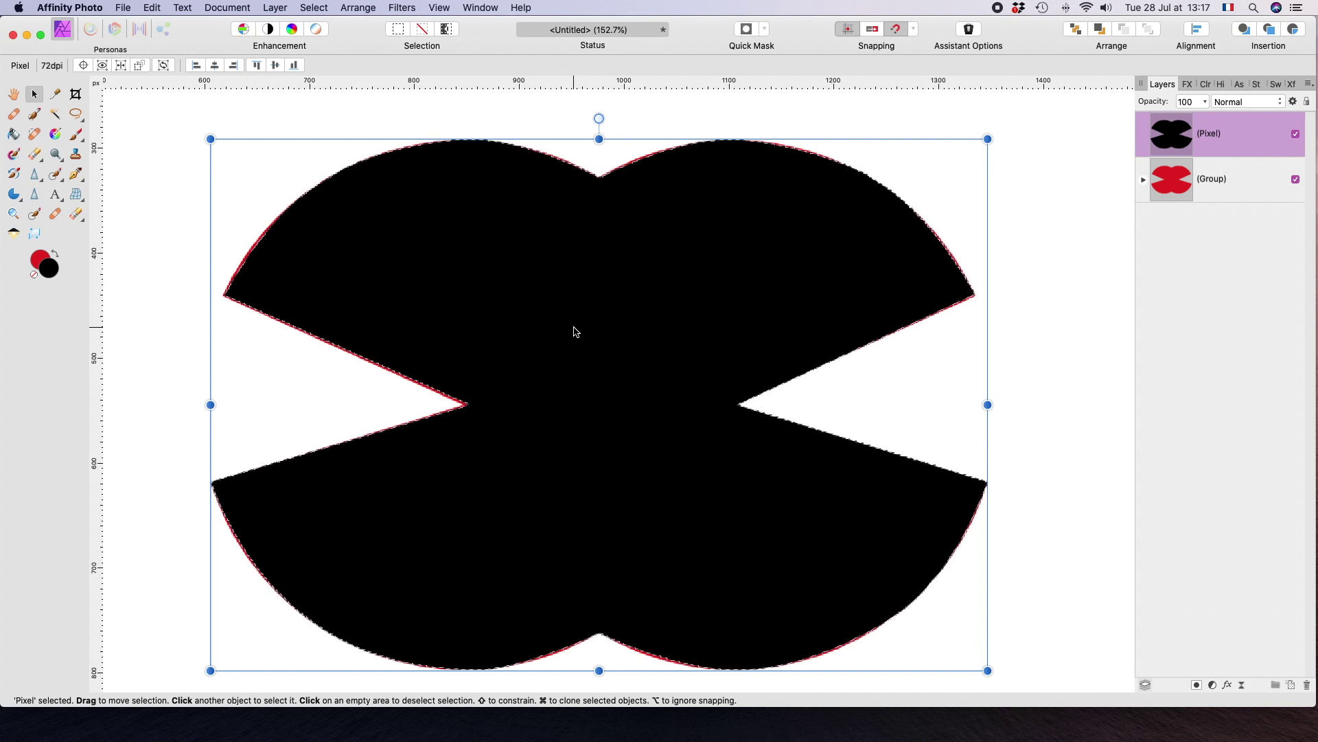
pyautogui.press('super+d')
pyautogui.click(1254, 182)
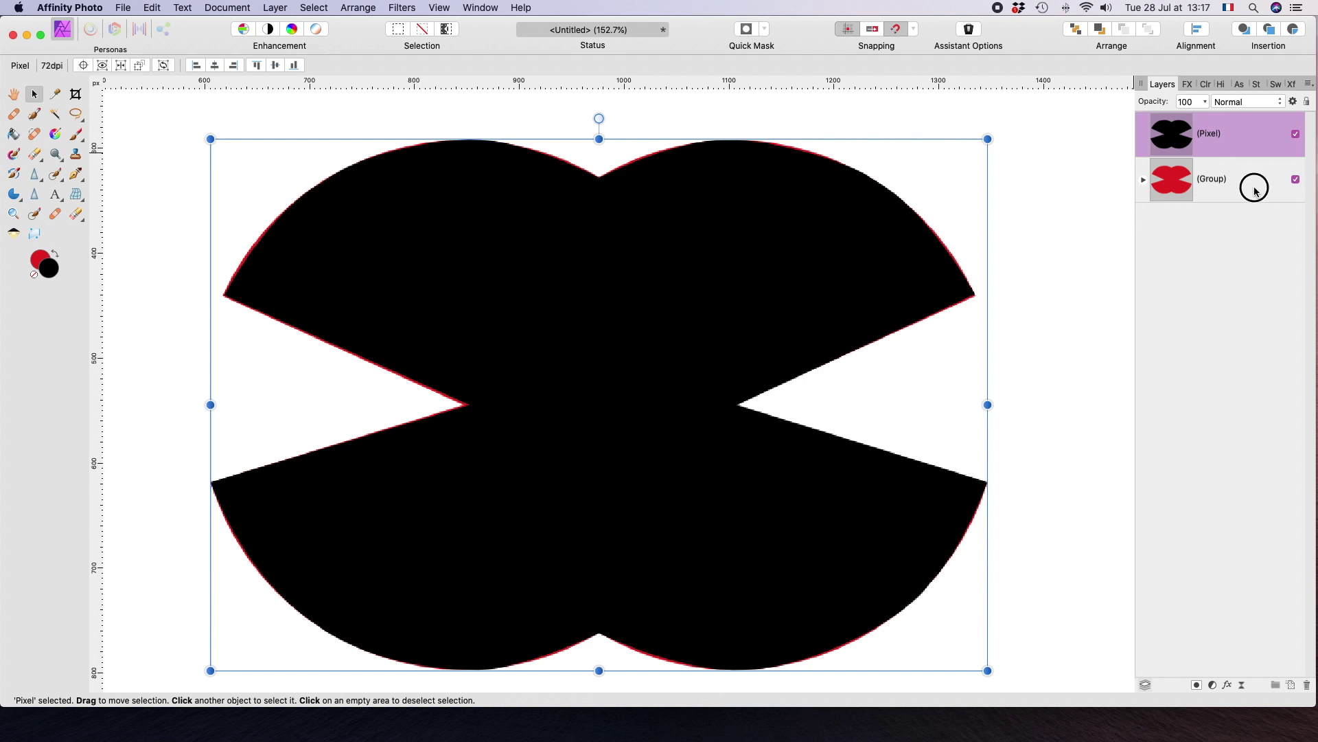
pyautogui.click(1296, 181)
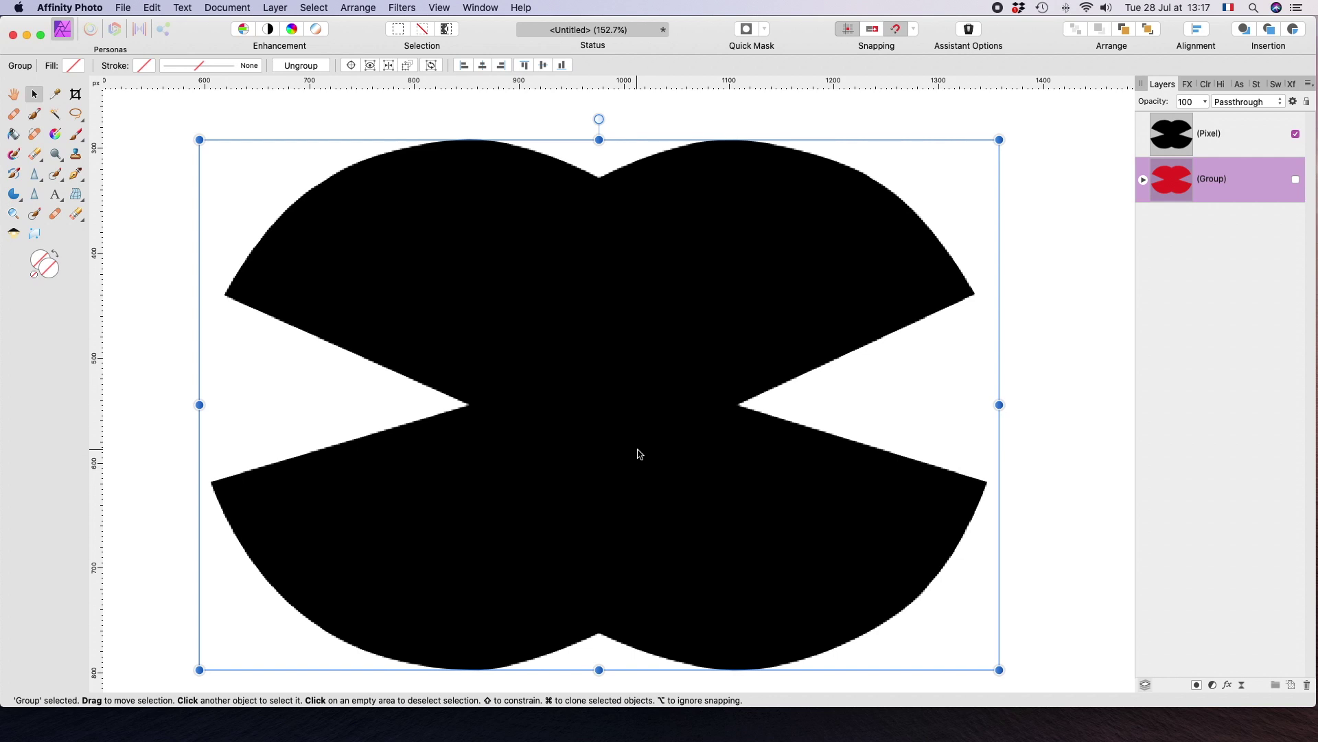
pyautogui.press('super+0')
pyautogui.scroll(3, 637, 453)
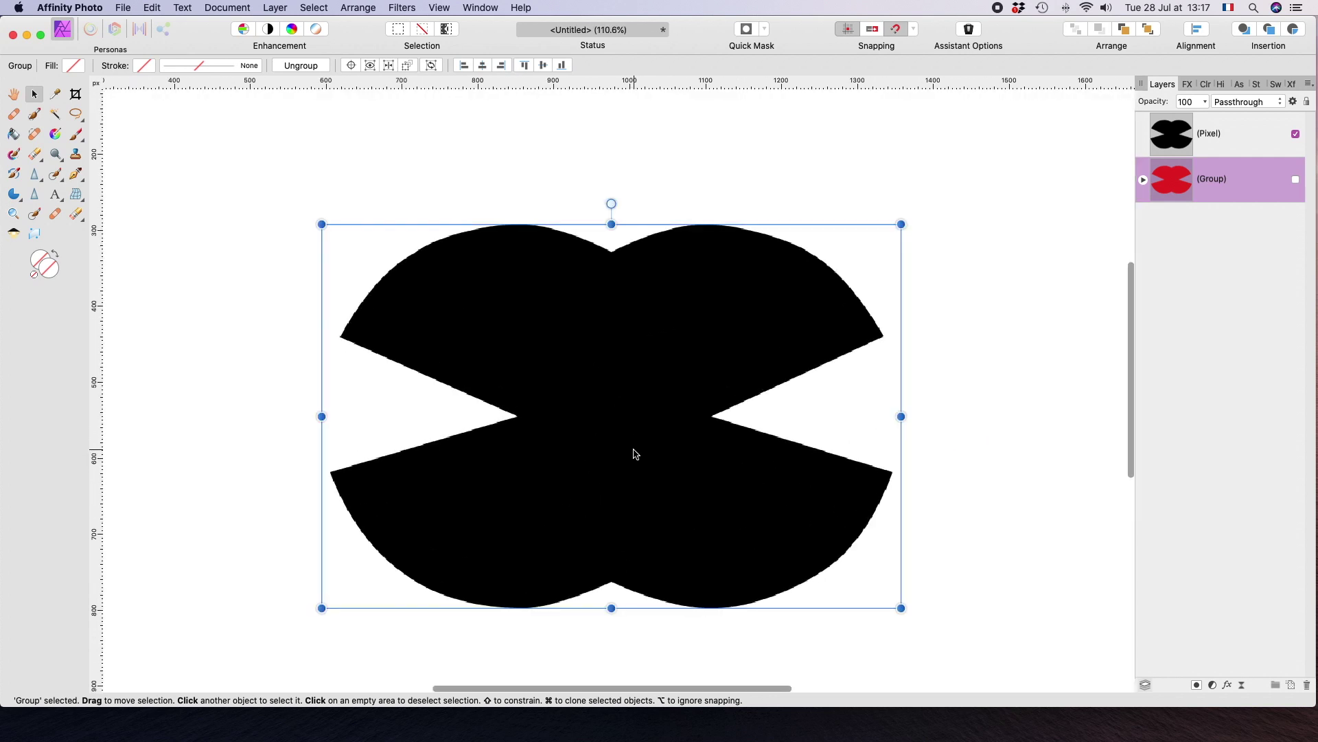
pyautogui.click(1234, 486)
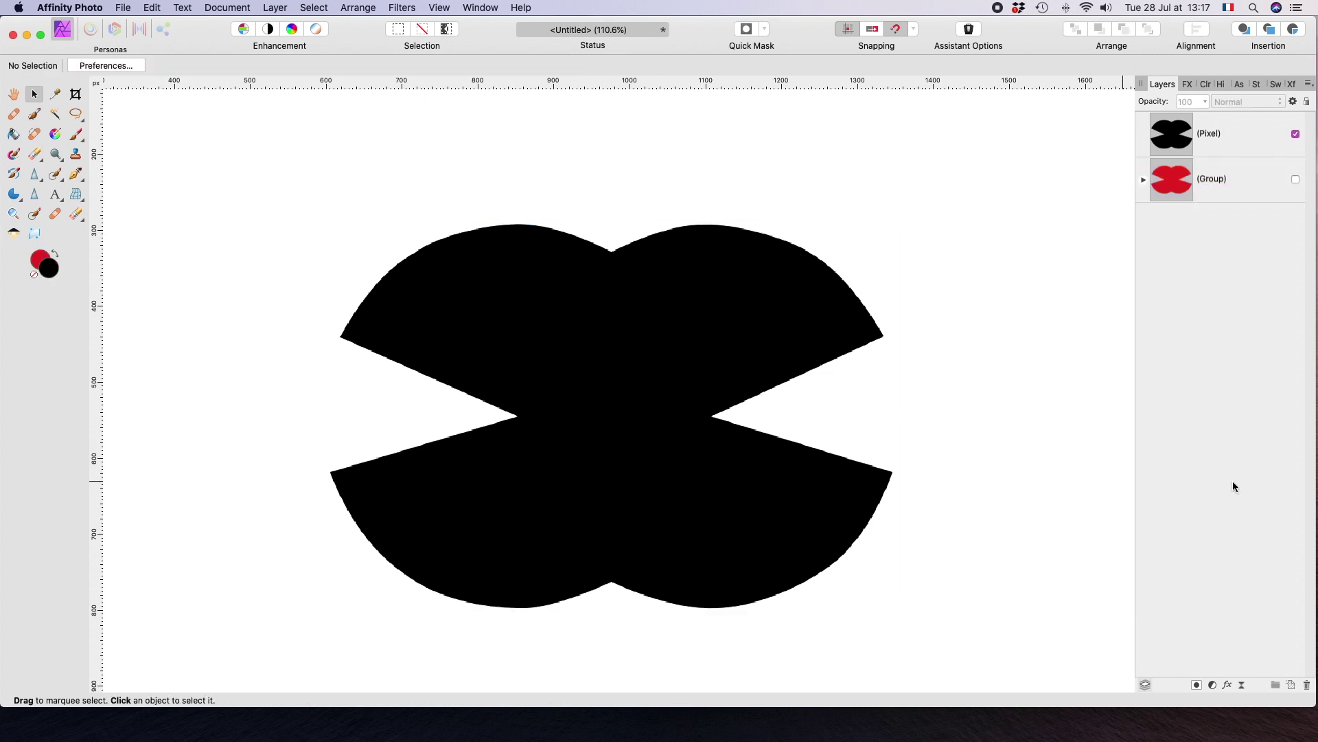